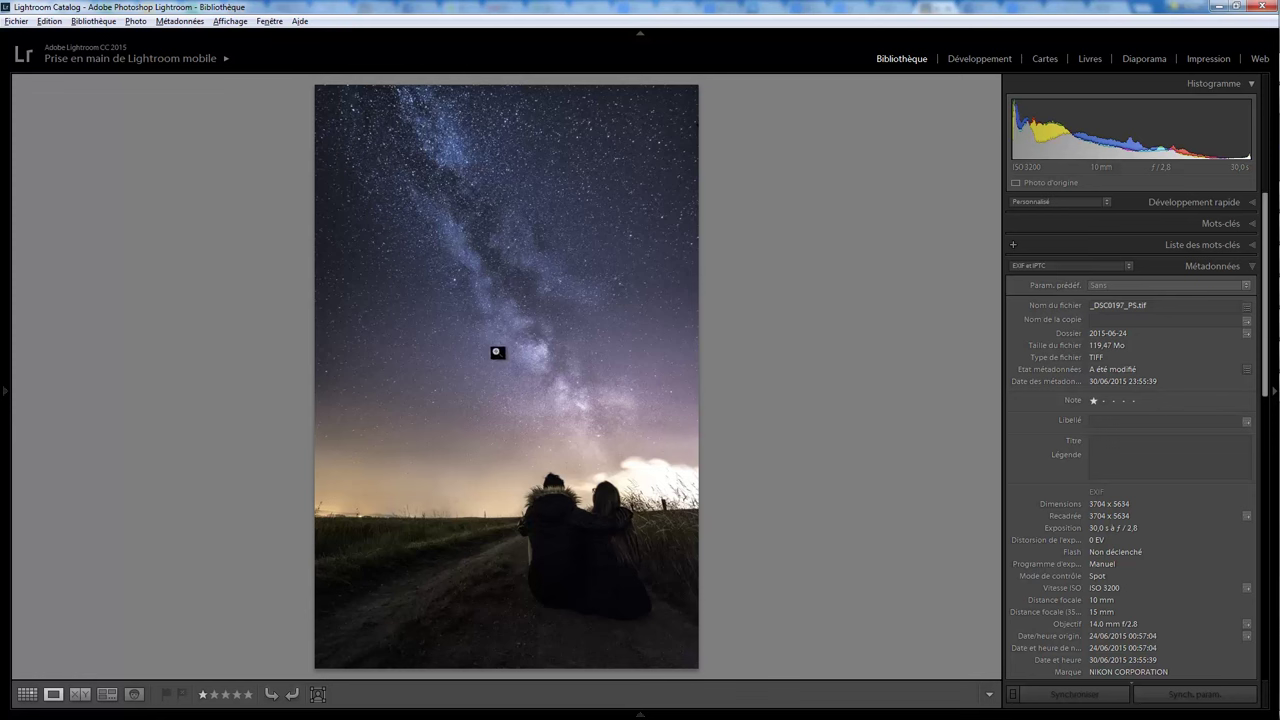
# Send the original Milky Way TIFF from Lightroom to Photoshop CC 2015 (Modifier l'original).
pyautogui.rightClick(497, 352)
pyautogui.moveTo(543, 393)
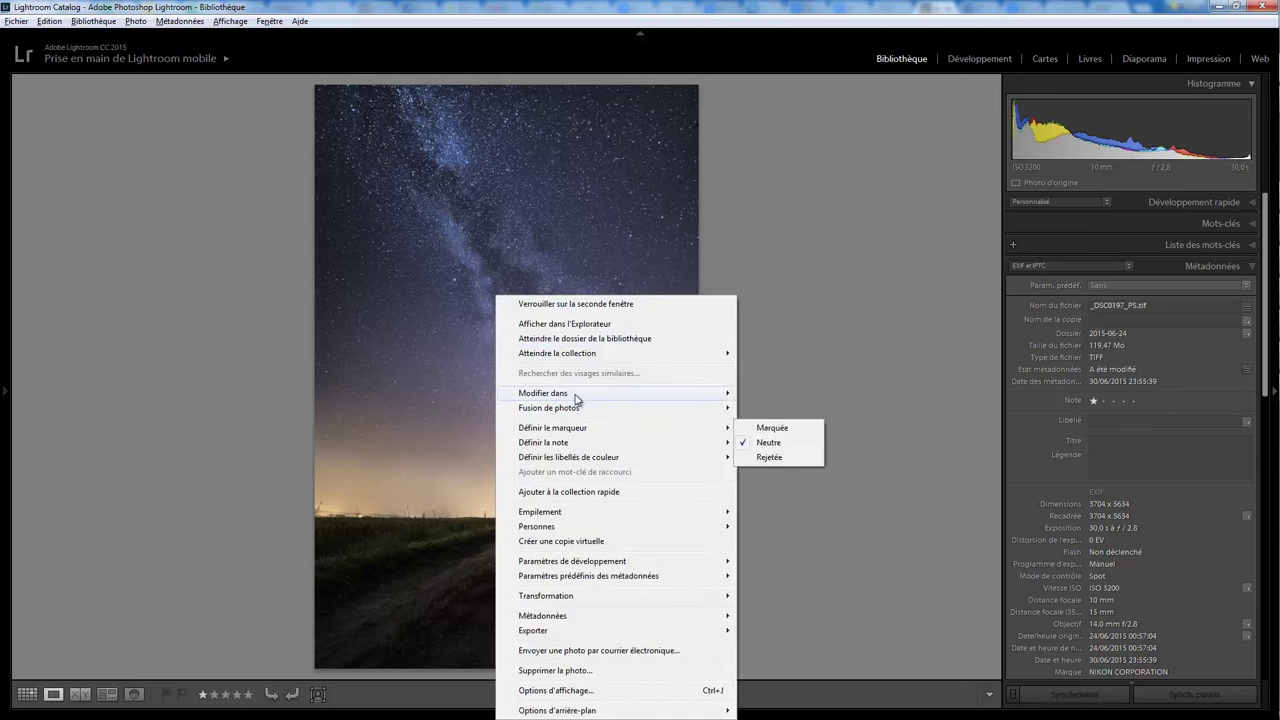
pyautogui.click(800, 393)
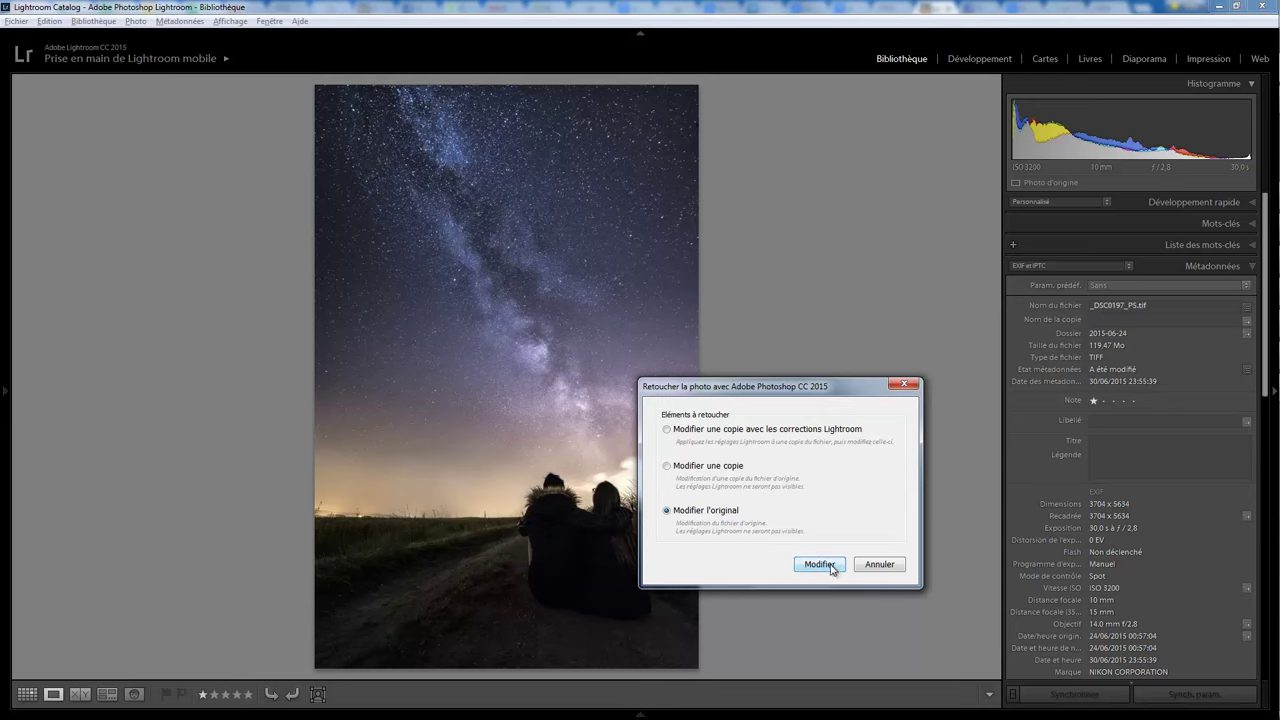
pyautogui.click(831, 568)
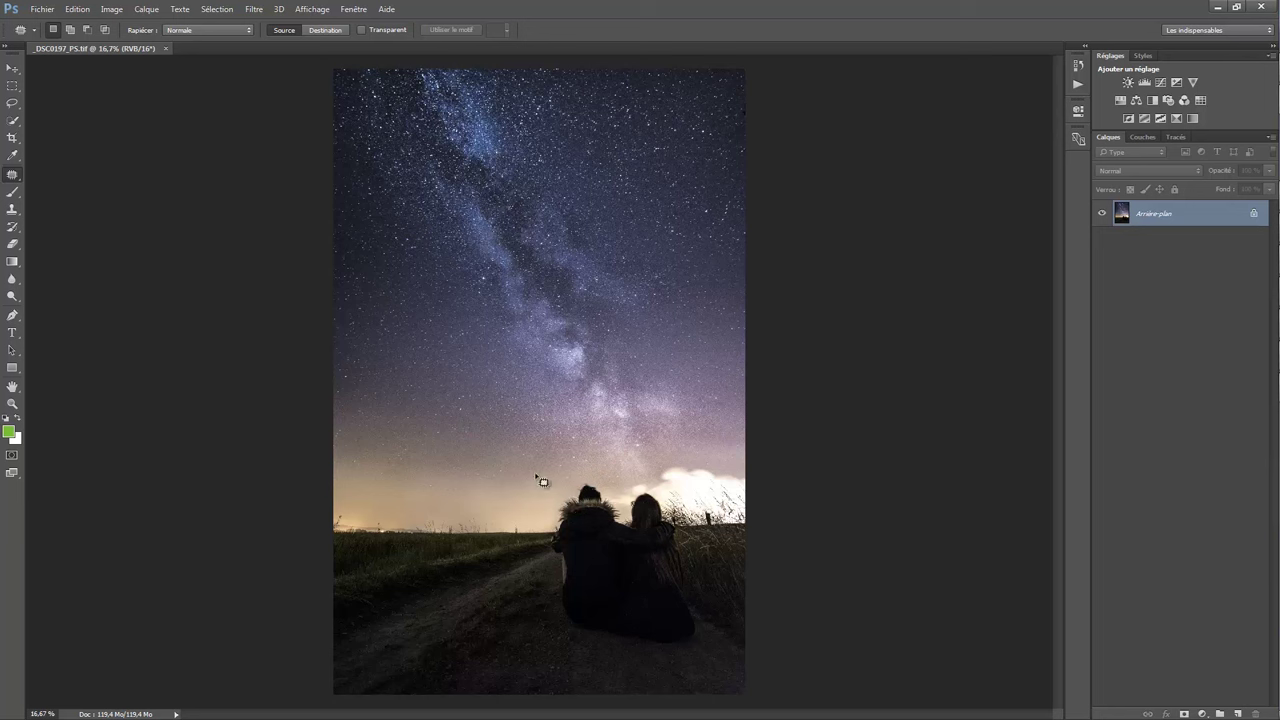
# With the plain Lasso tool, draw a freehand selection around the horizon sky left of the couple.
pyautogui.click(12, 103)
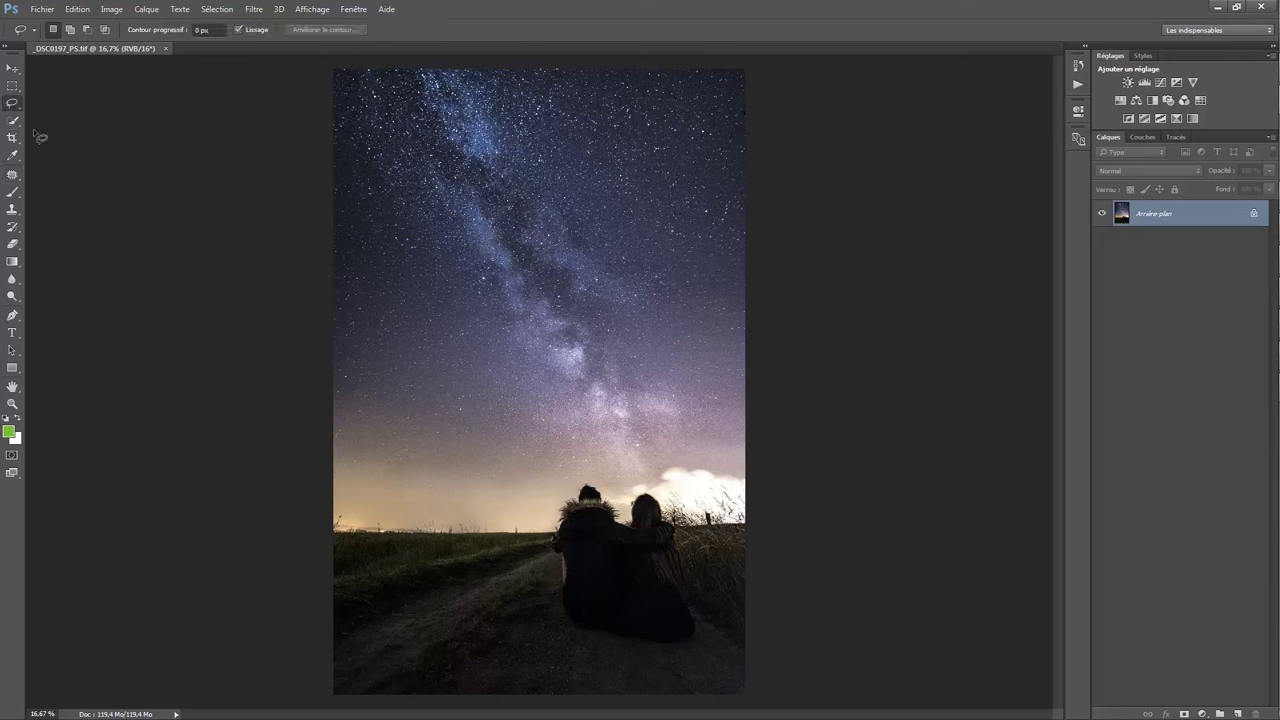
pyautogui.rightClick(11, 107)
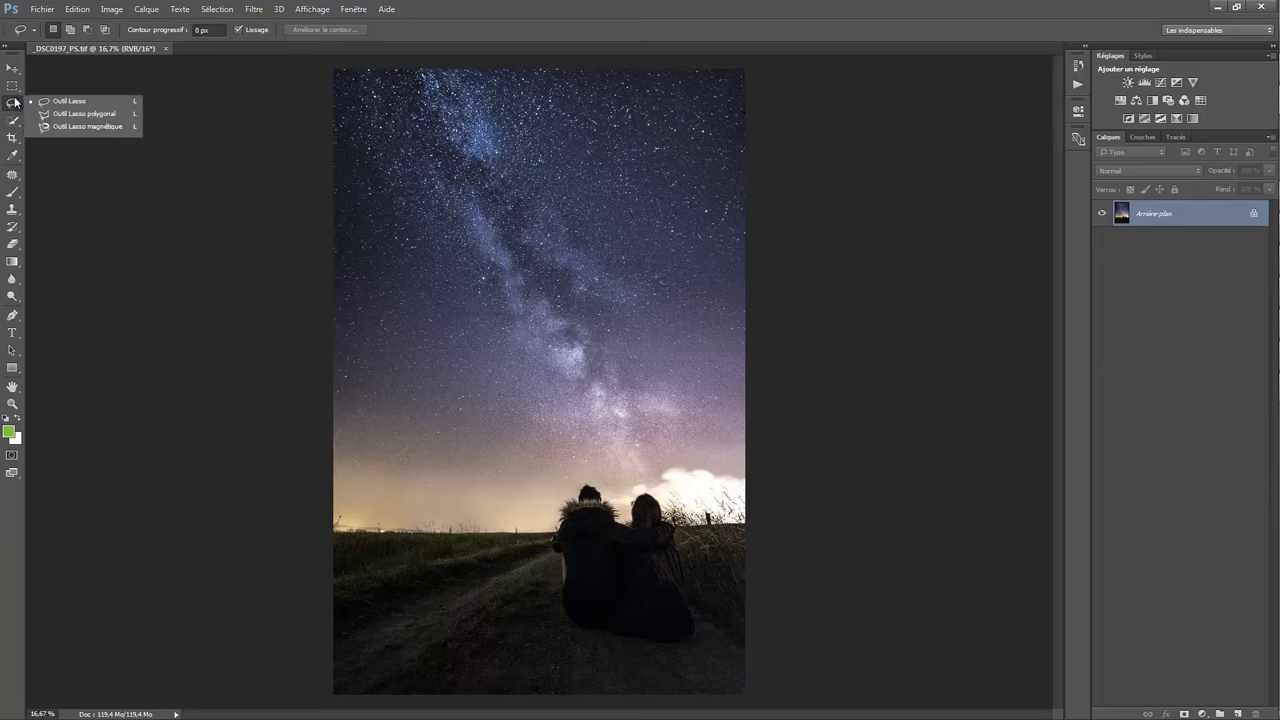
pyautogui.click(62, 101)
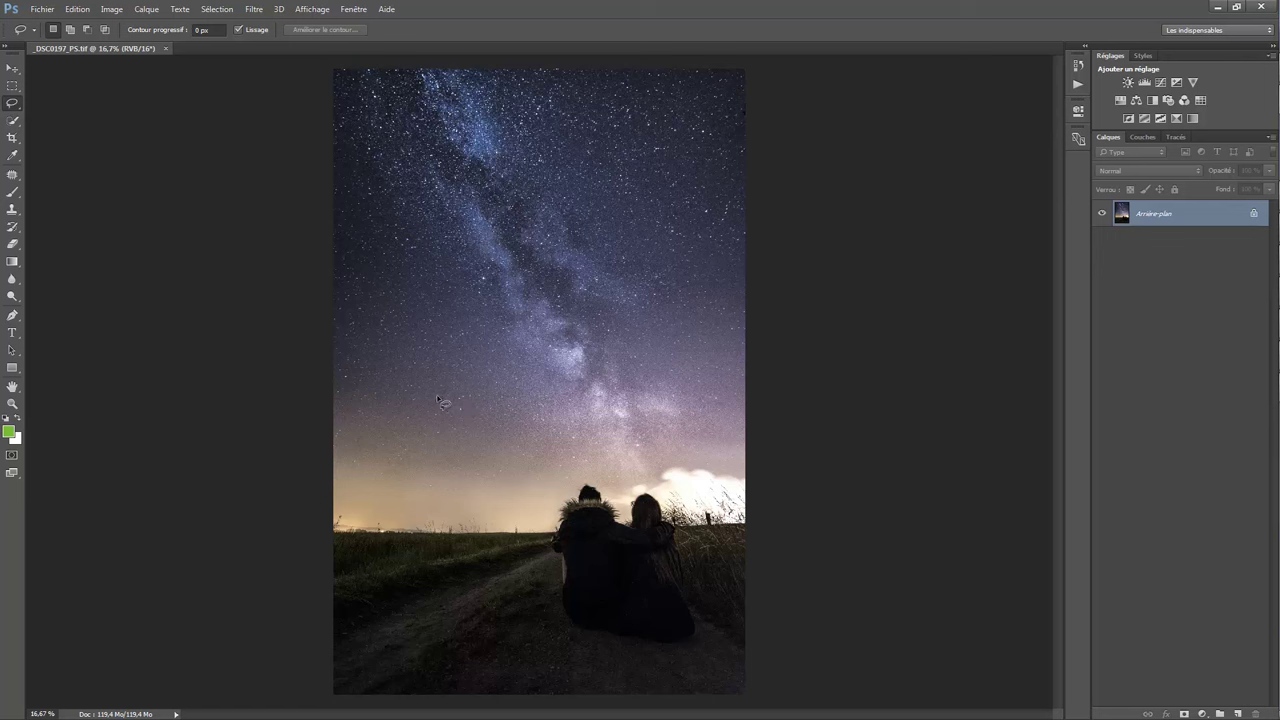
pyautogui.moveTo(430, 397)
pyautogui.mouseDown()
pyautogui.moveTo(560, 407)
pyautogui.moveTo(566, 491)
pyautogui.moveTo(368, 492)
pyautogui.moveTo(360, 425)
pyautogui.moveTo(428, 397)
pyautogui.mouseUp()
# Feather the sky selection edge to about 13 px in Améliorer le contour and confirm.
pyautogui.click(332, 31)
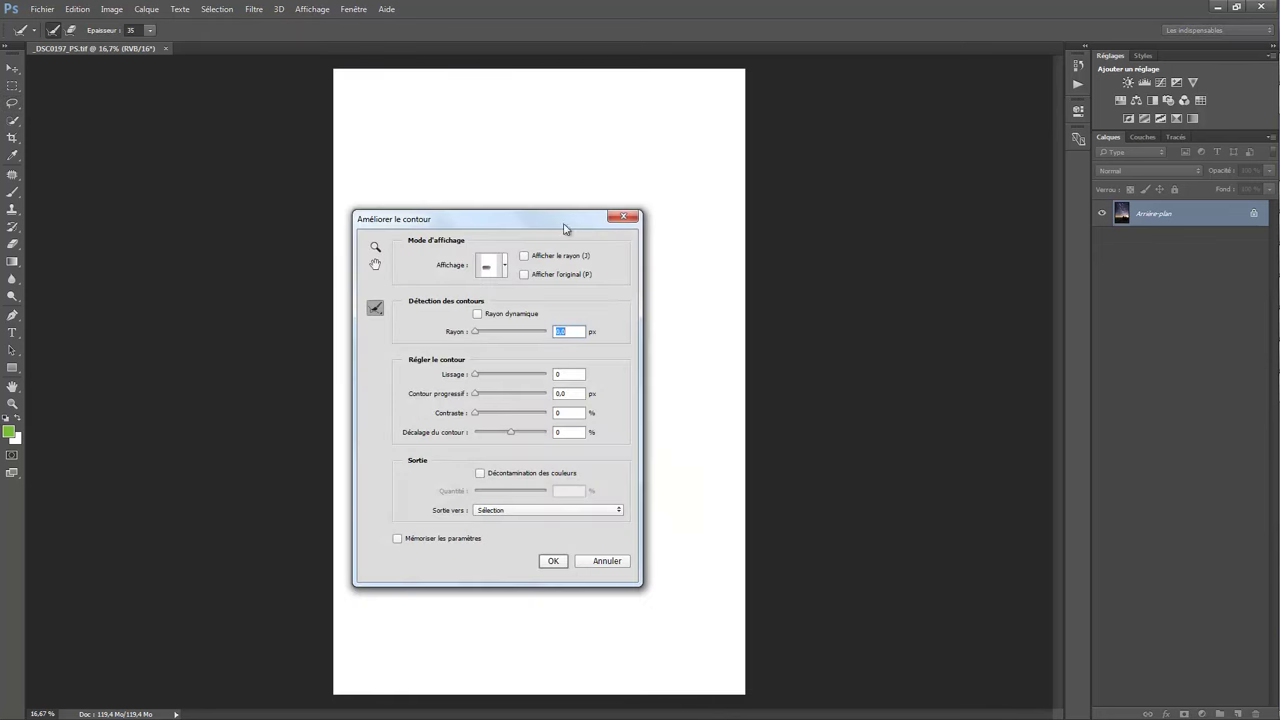
pyautogui.moveTo(557, 224); pyautogui.dragTo(878, 209)
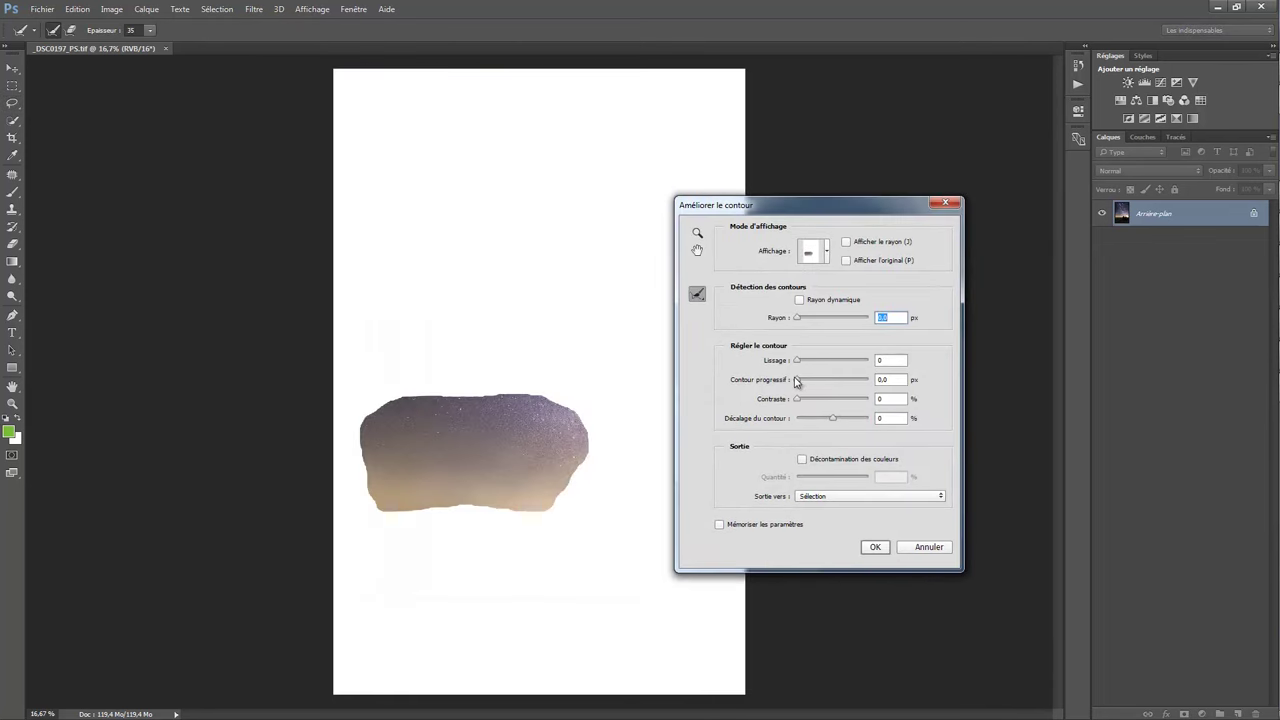
pyautogui.moveTo(798, 381); pyautogui.dragTo(835, 381)
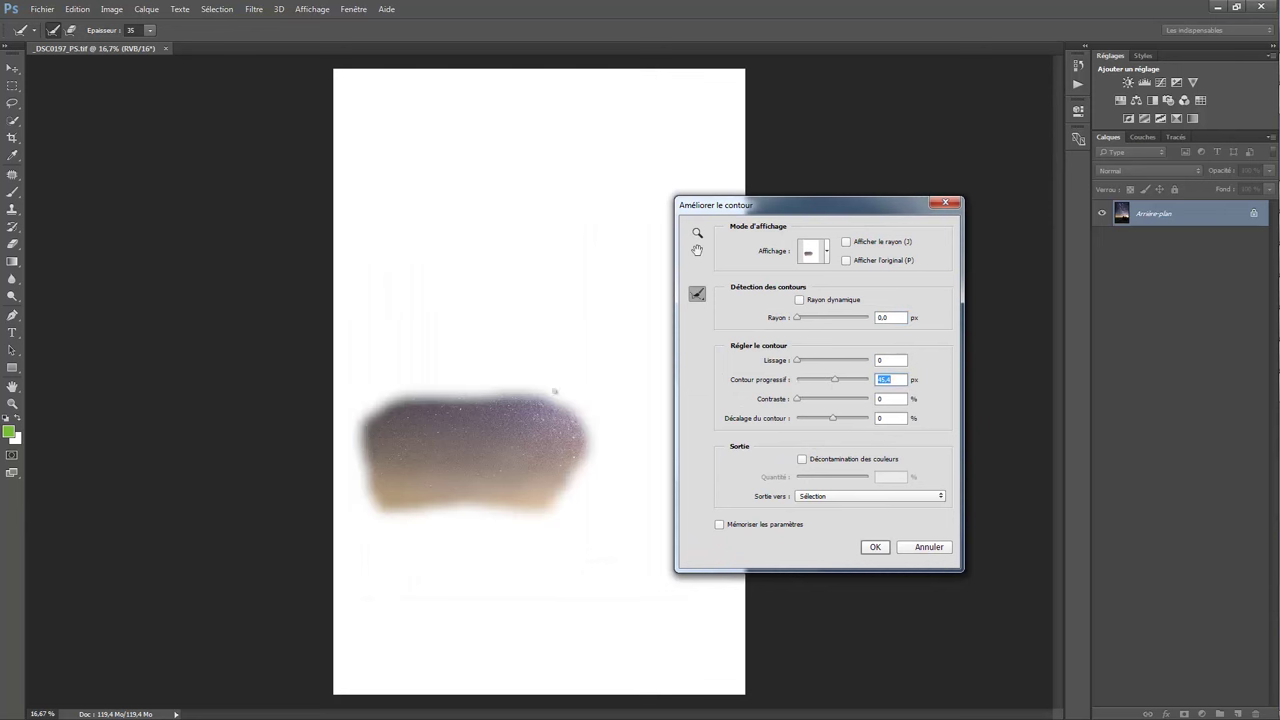
pyautogui.moveTo(838, 385); pyautogui.dragTo(840, 386)
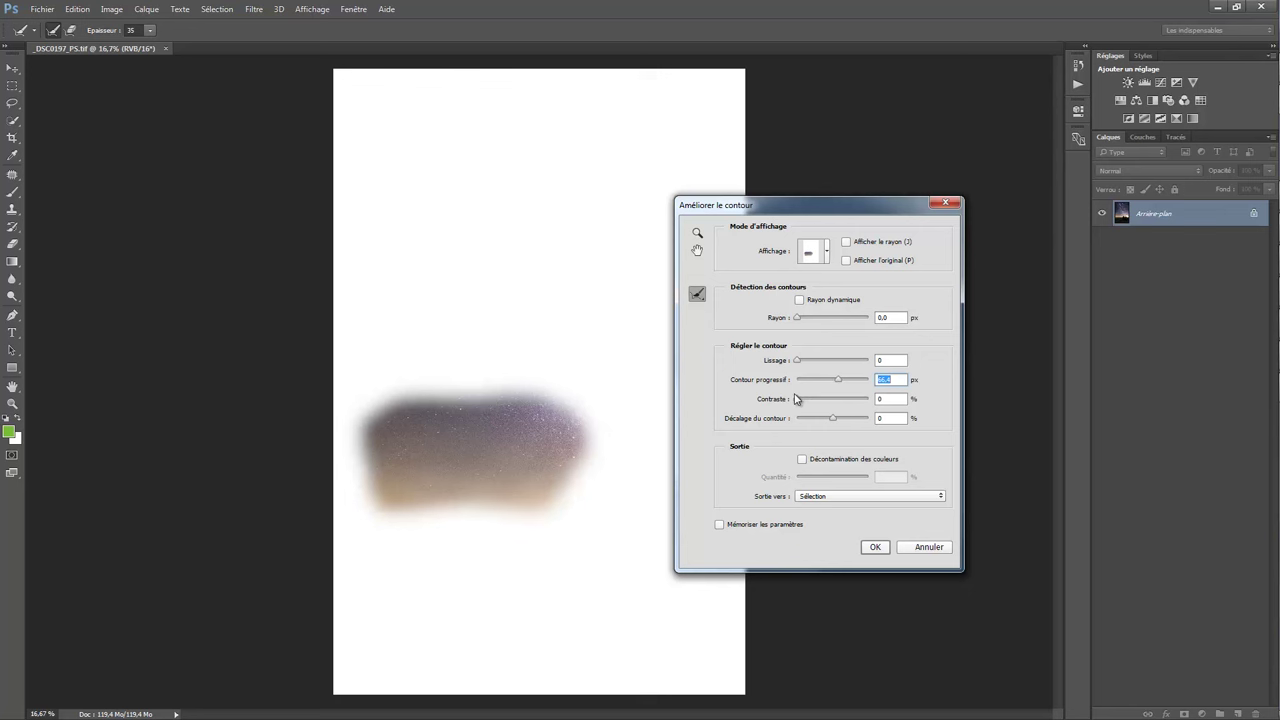
pyautogui.click(874, 547)
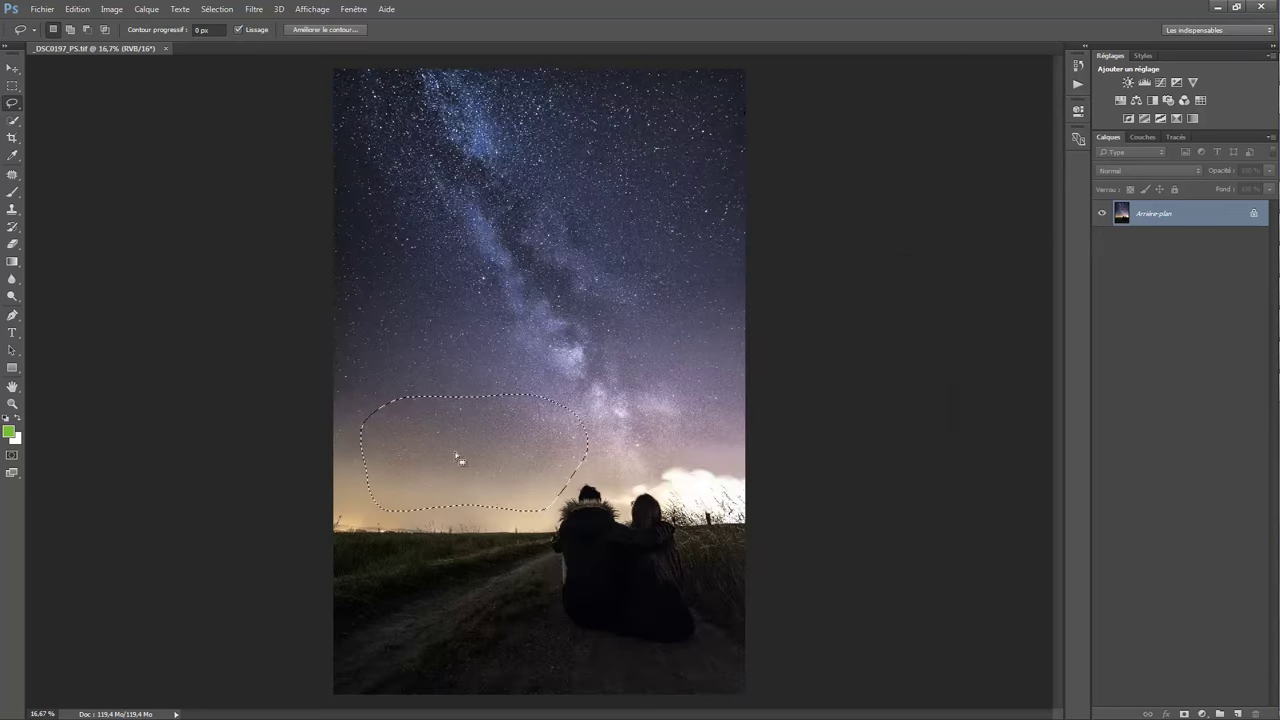
# Copy the feathered sky selection onto a new layer, Calque 1, via Calque par copier.
pyautogui.rightClick(458, 456)
pyautogui.click(510, 273)
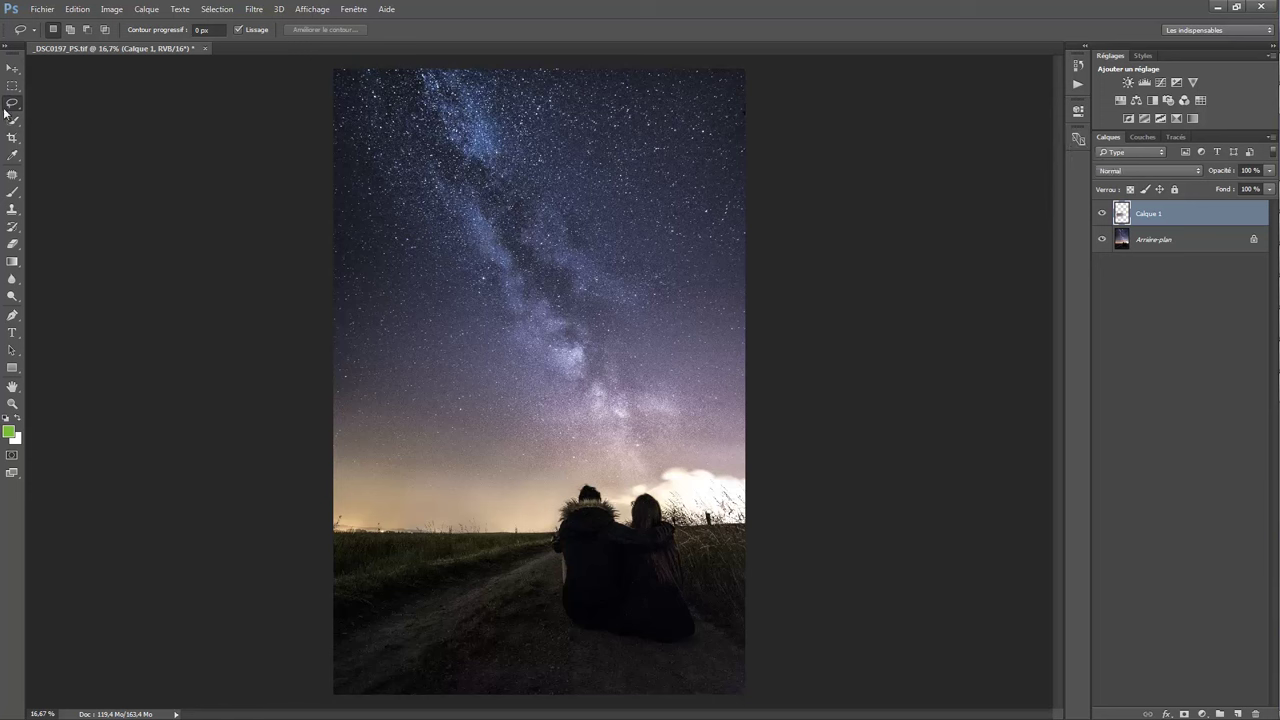
pyautogui.click(12, 68)
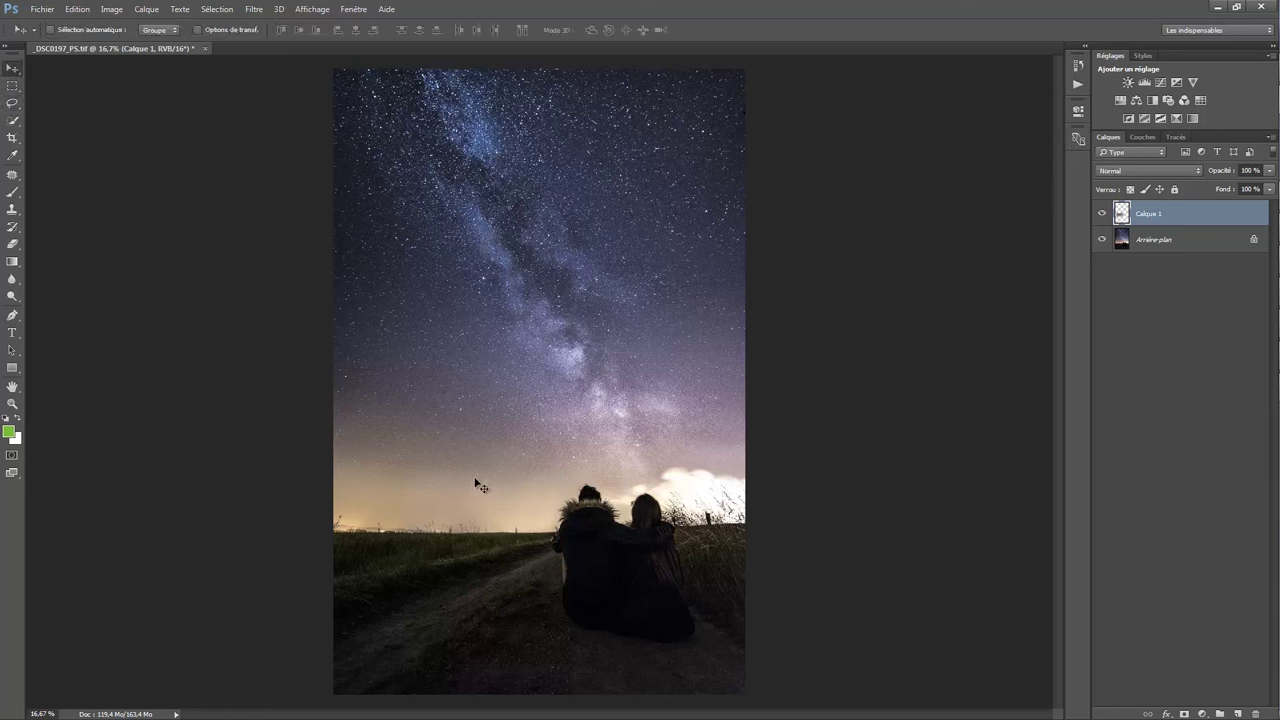
# Move the Calque 1 sky patch up into the sky and flip it horizontally with Free Transform.
pyautogui.moveTo(477, 486)
pyautogui.mouseDown()
pyautogui.moveTo(616, 274)
pyautogui.moveTo(571, 310)
pyautogui.moveTo(550, 355)
pyautogui.mouseUp()
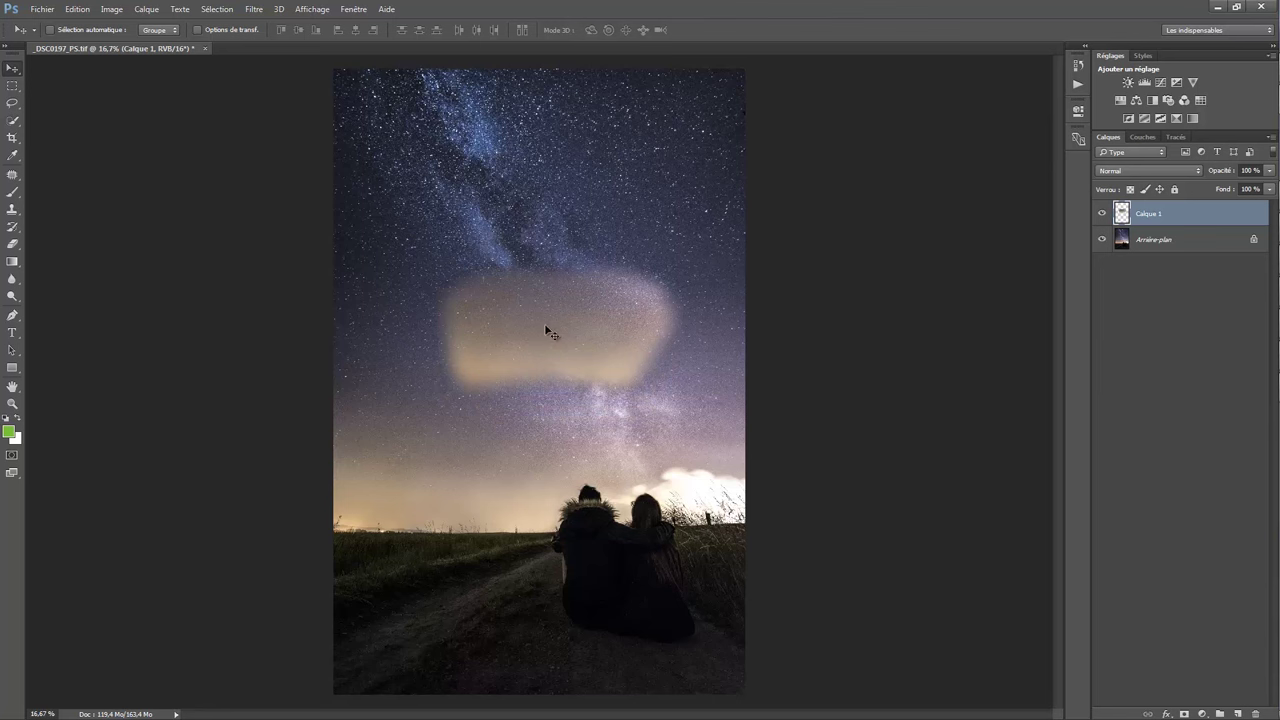
pyautogui.moveTo(535, 338)
pyautogui.mouseDown()
pyautogui.moveTo(496, 405)
pyautogui.moveTo(478, 361)
pyautogui.moveTo(476, 429)
pyautogui.moveTo(716, 457)
pyautogui.moveTo(670, 509)
pyautogui.moveTo(651, 491)
pyautogui.moveTo(420, 468)
pyautogui.moveTo(597, 441)
pyautogui.moveTo(558, 443)
pyautogui.moveTo(506, 420)
pyautogui.moveTo(513, 319)
pyautogui.moveTo(494, 265)
pyautogui.mouseUp()
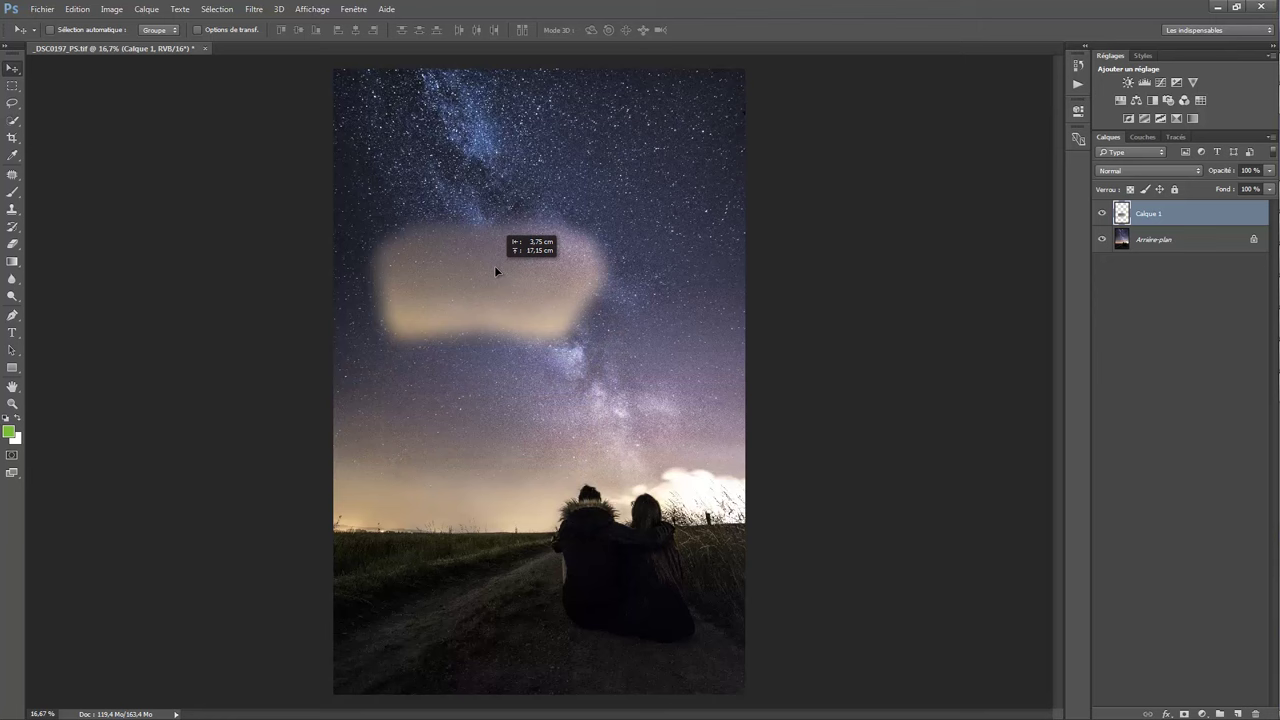
pyautogui.click(77, 9)
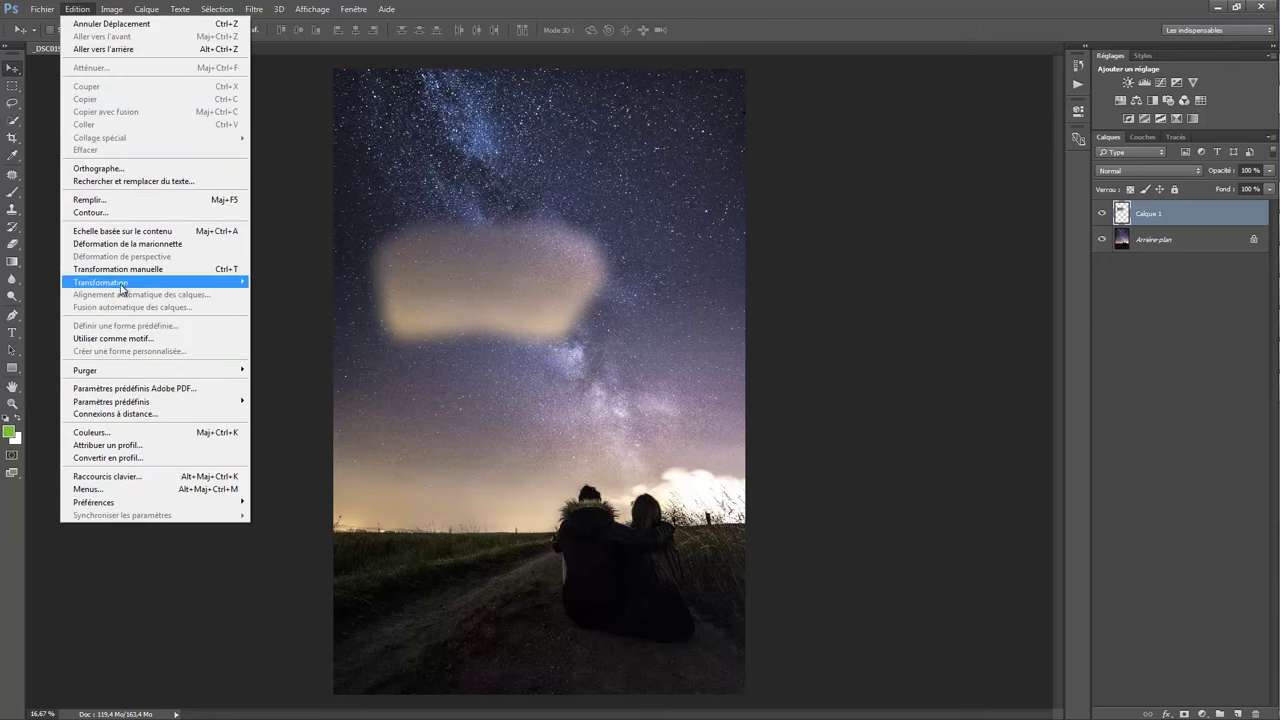
pyautogui.moveTo(101, 282)
pyautogui.click(267, 302)
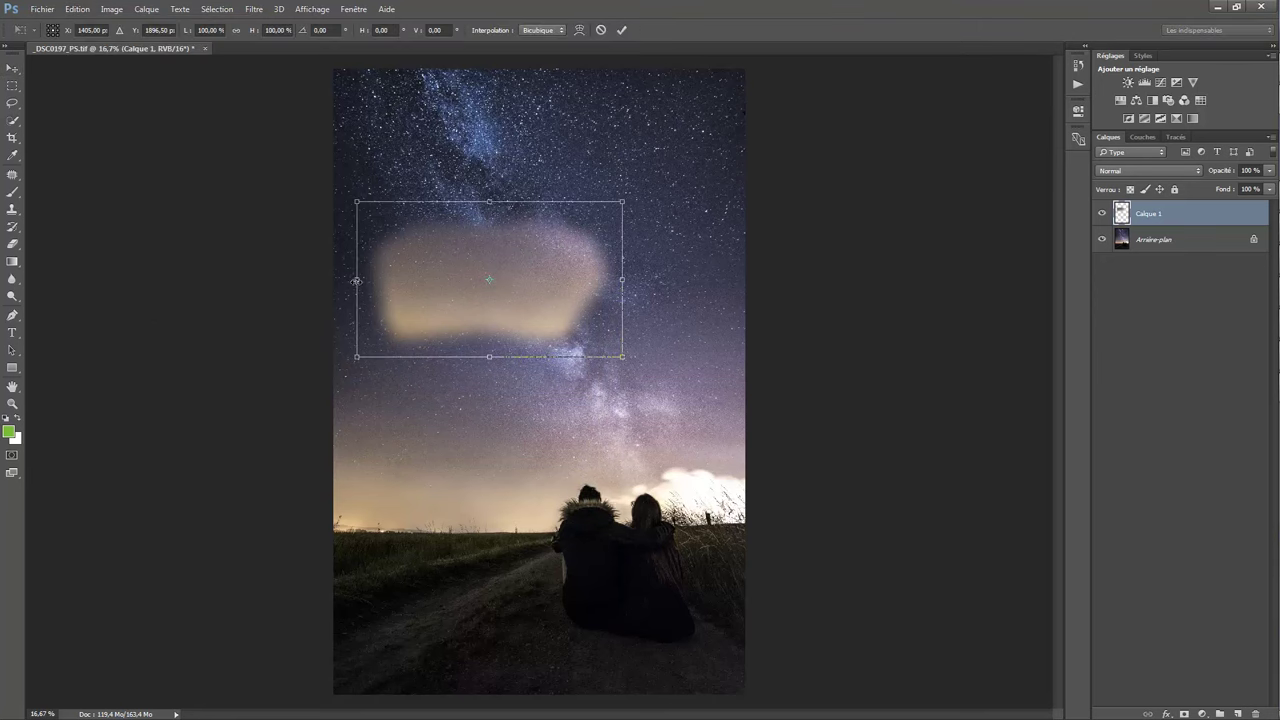
pyautogui.moveTo(356, 281); pyautogui.dragTo(897, 280)
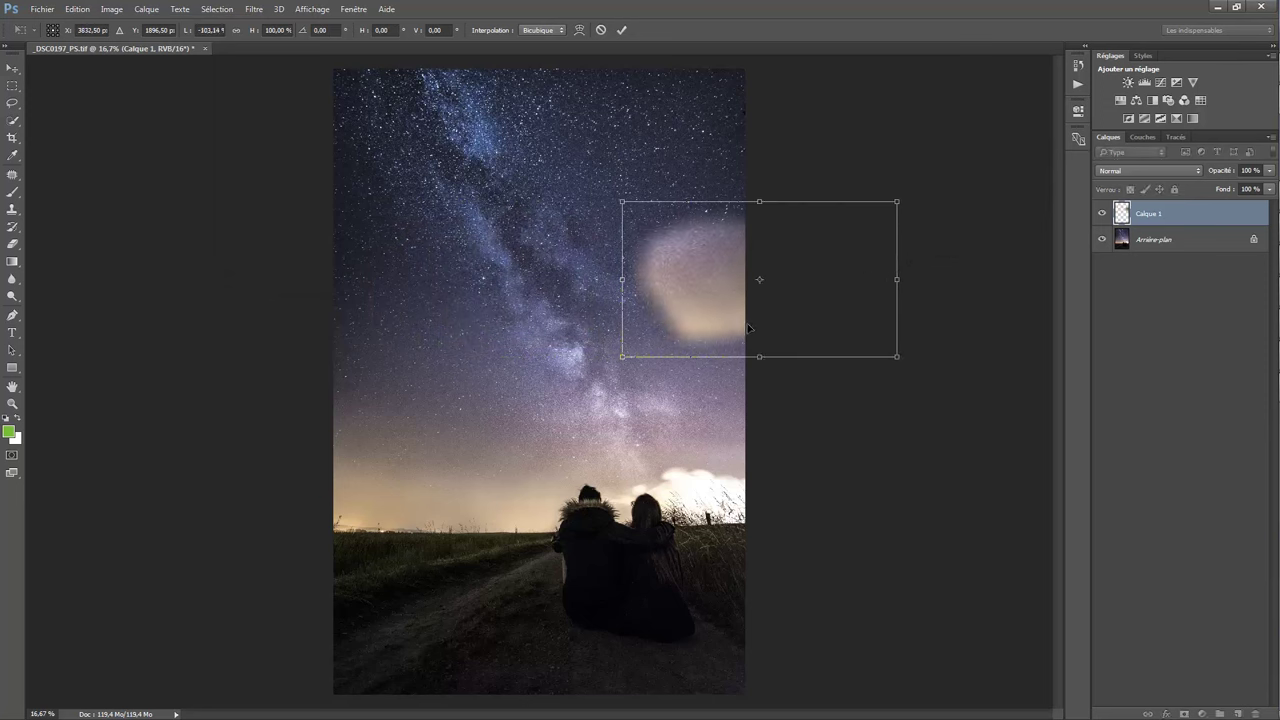
pyautogui.press('Return')
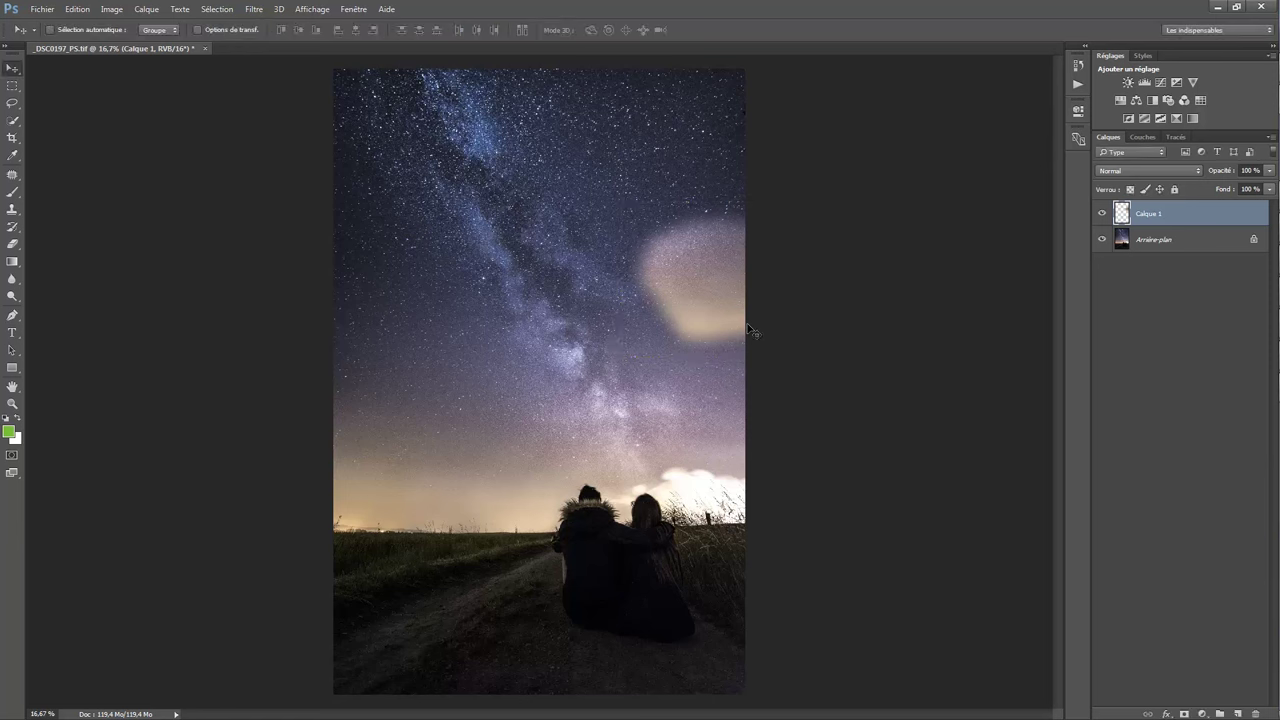
# Drag the flipped Calque 1 patch down onto the glowing cloud next to the seated couple.
pyautogui.moveTo(718, 265)
pyautogui.mouseDown()
pyautogui.moveTo(695, 537)
pyautogui.moveTo(661, 474)
pyautogui.moveTo(671, 470)
pyautogui.mouseUp()
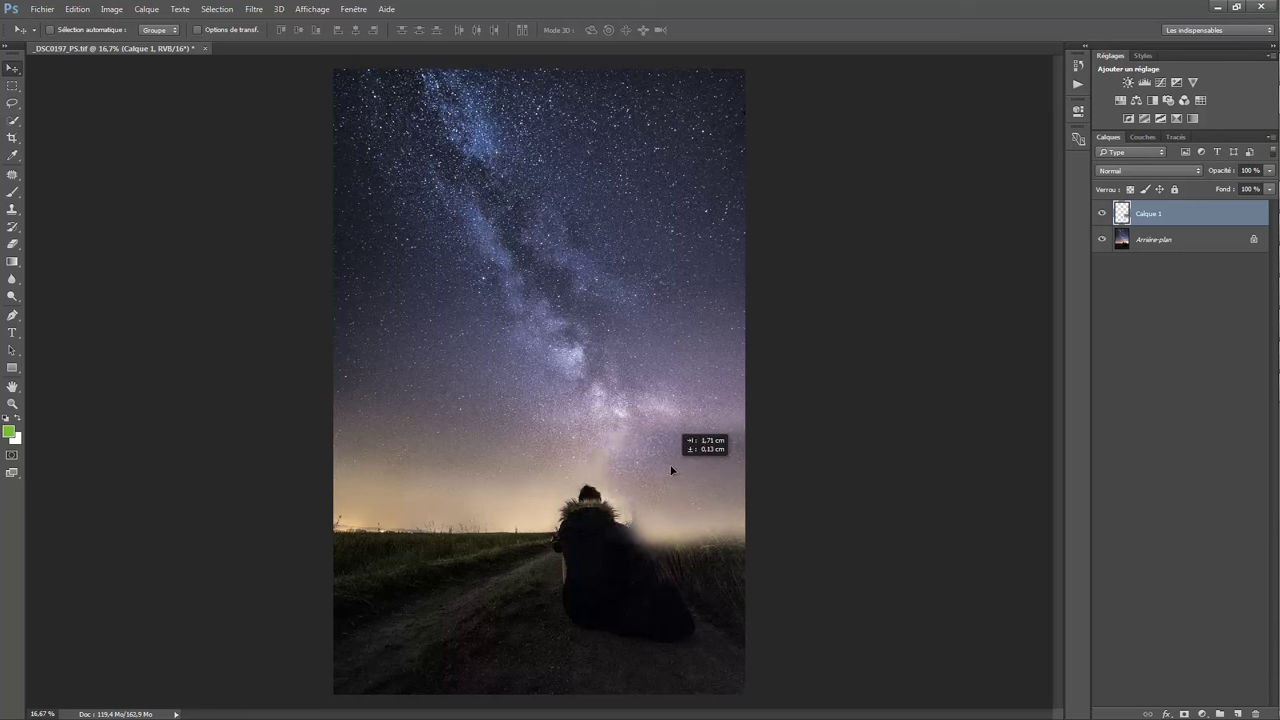
pyautogui.moveTo(671, 470)
pyautogui.mouseDown()
pyautogui.moveTo(696, 505)
pyautogui.moveTo(689, 480)
pyautogui.mouseUp()
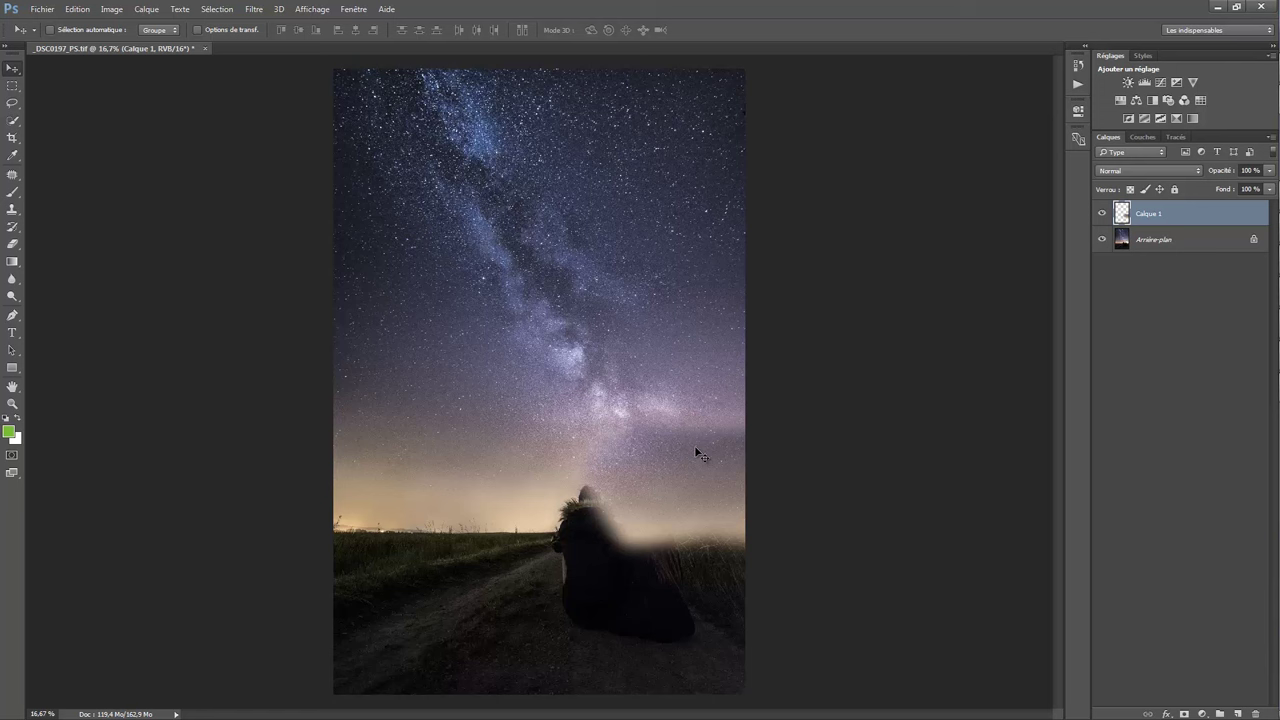
# Toggle Calque 1's visibility to compare, then set its blend mode to Obscurcir (Darken).
pyautogui.click(1101, 213)
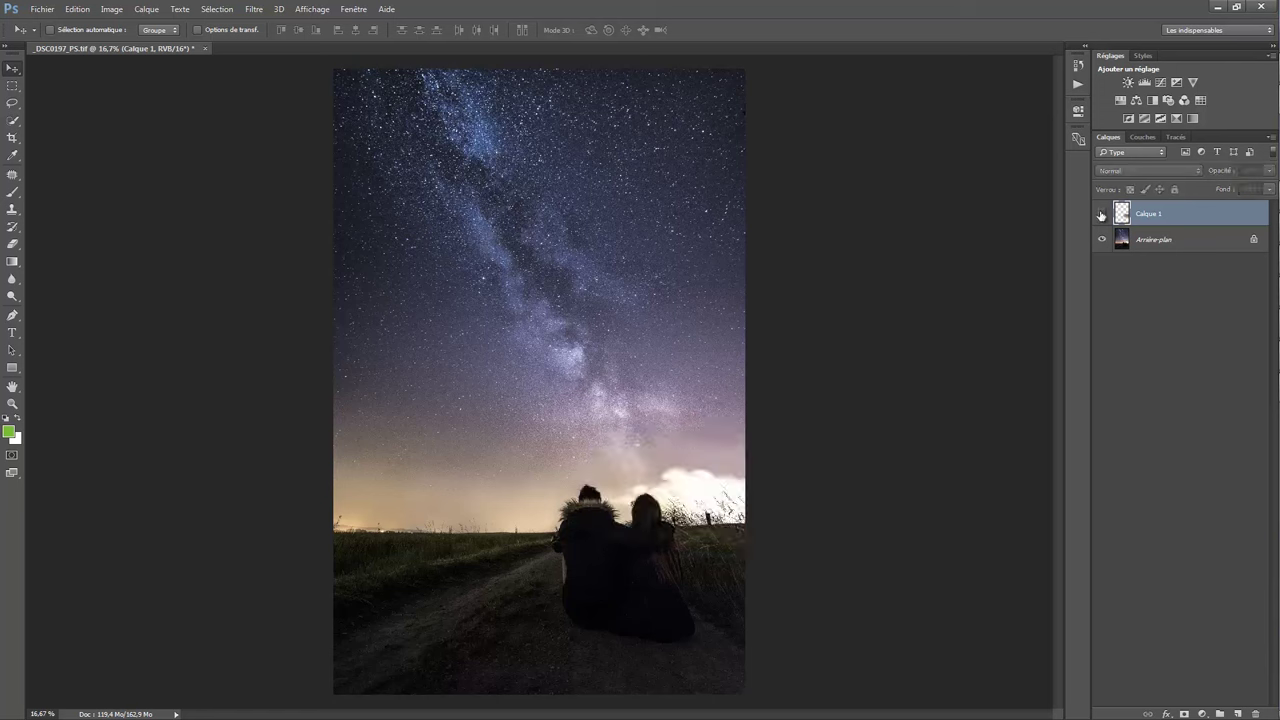
pyautogui.click(1101, 213)
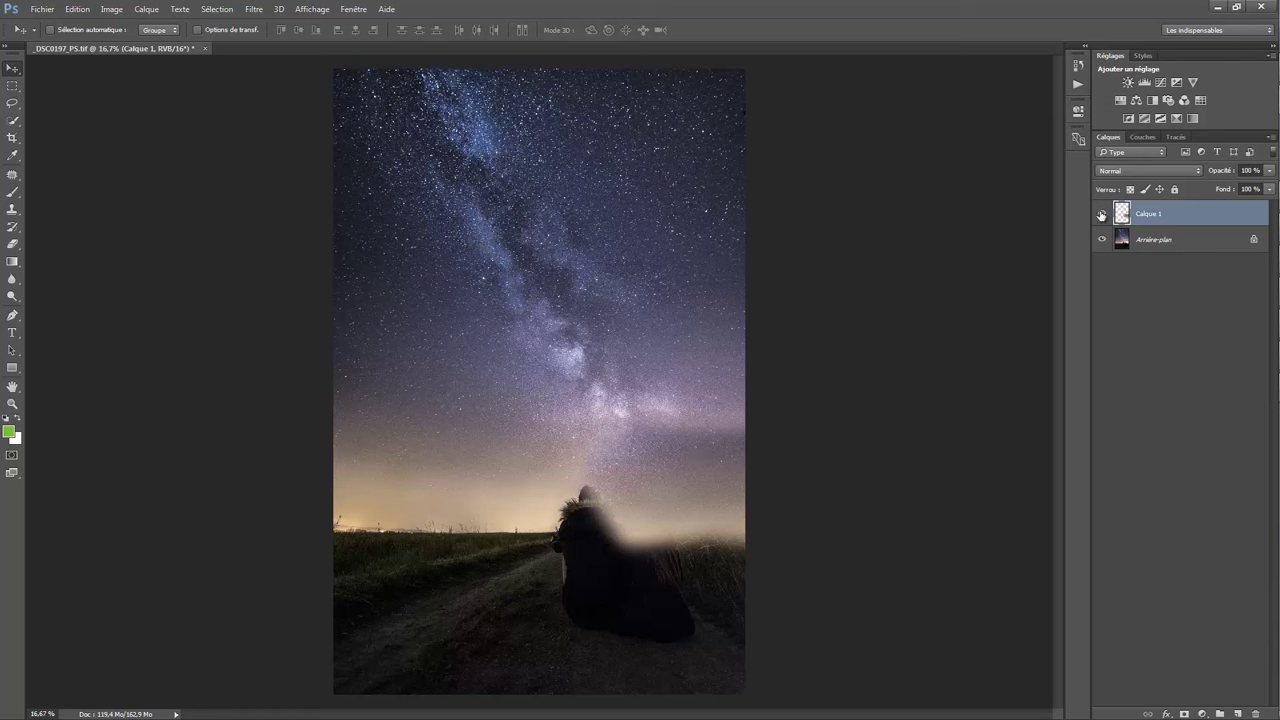
pyautogui.click(1138, 171)
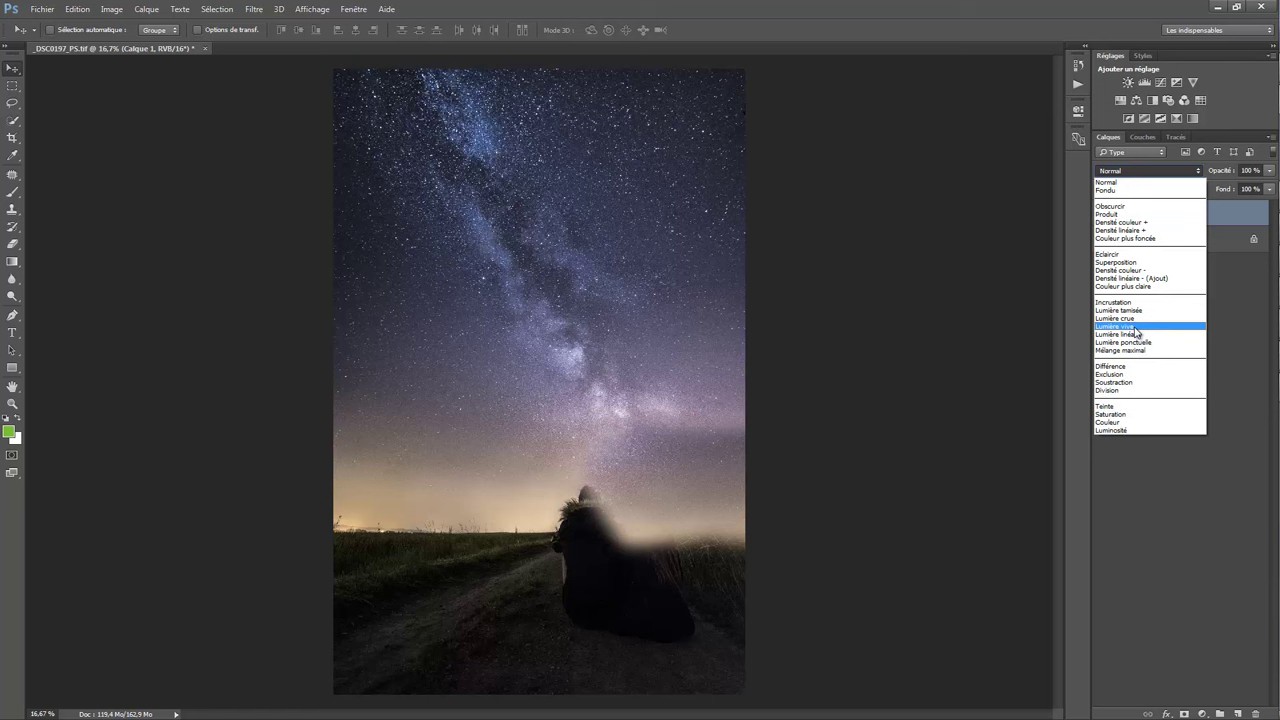
pyautogui.click(1112, 206)
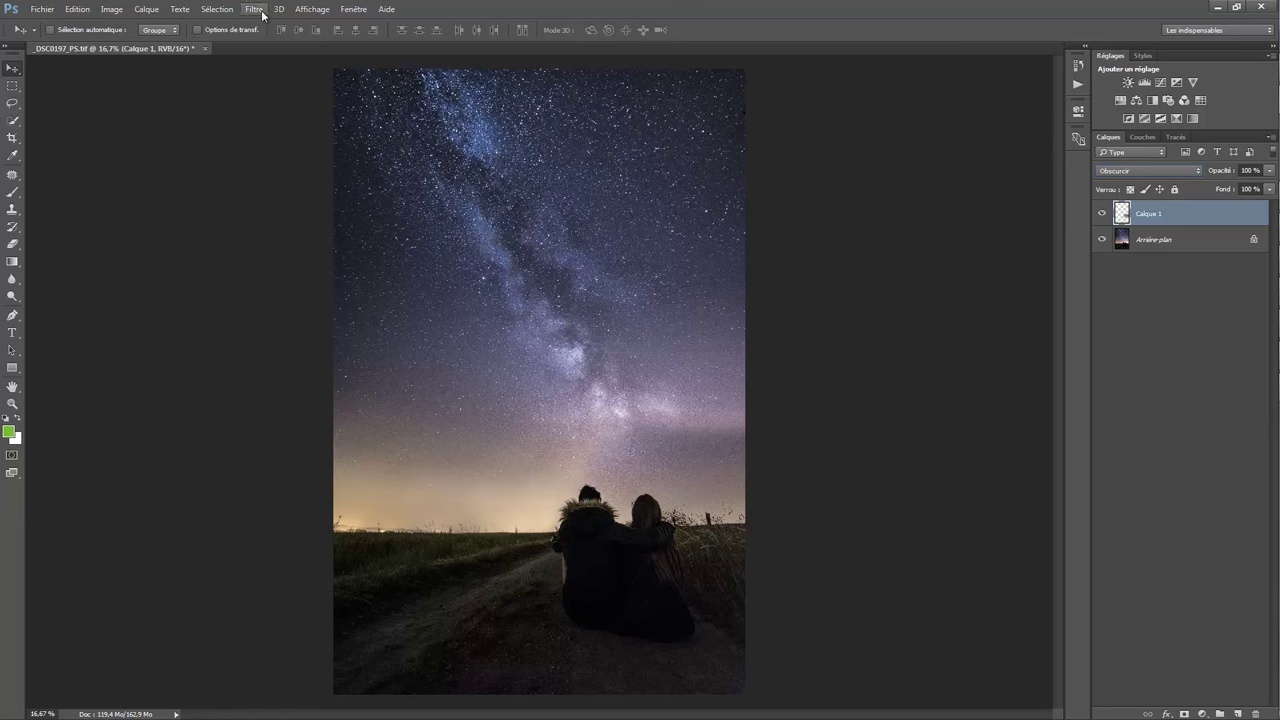
# Raise Calque 1's brightness to 24 with Luminosité/Contraste.
pyautogui.click(104, 13)
pyautogui.moveTo(125, 43)
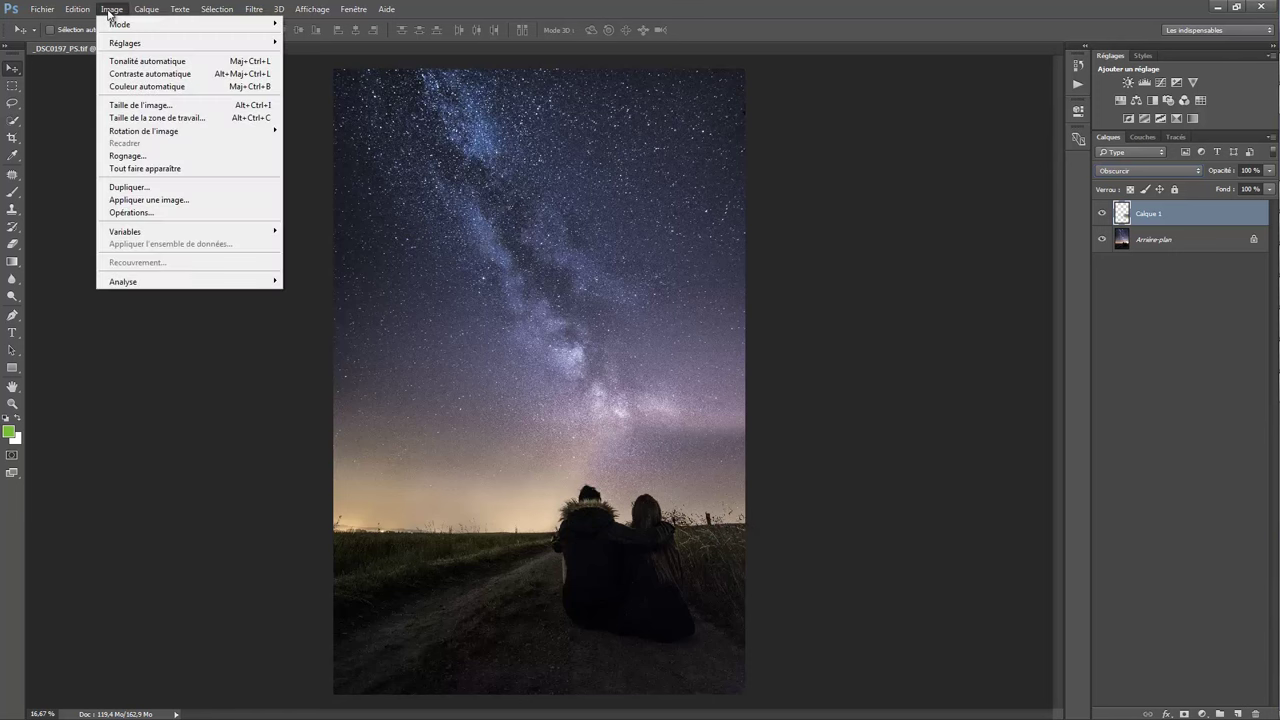
pyautogui.click(302, 38)
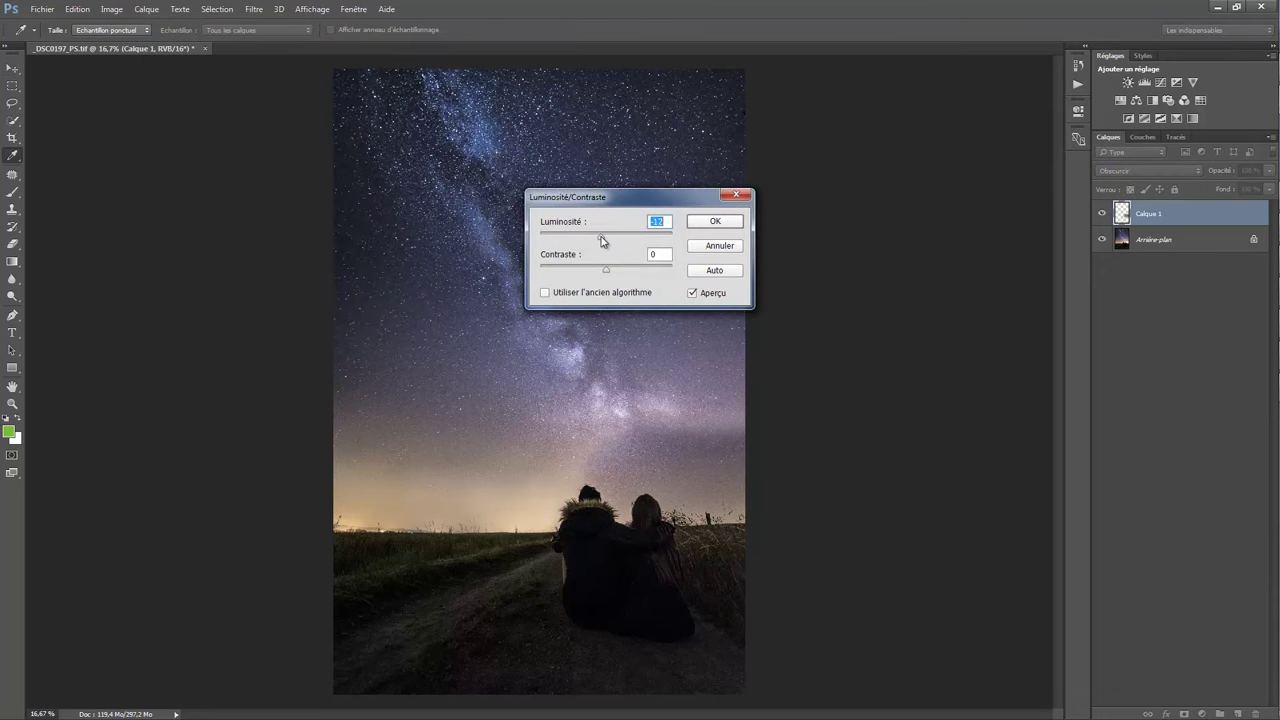
pyautogui.moveTo(592, 238); pyautogui.dragTo(632, 240)
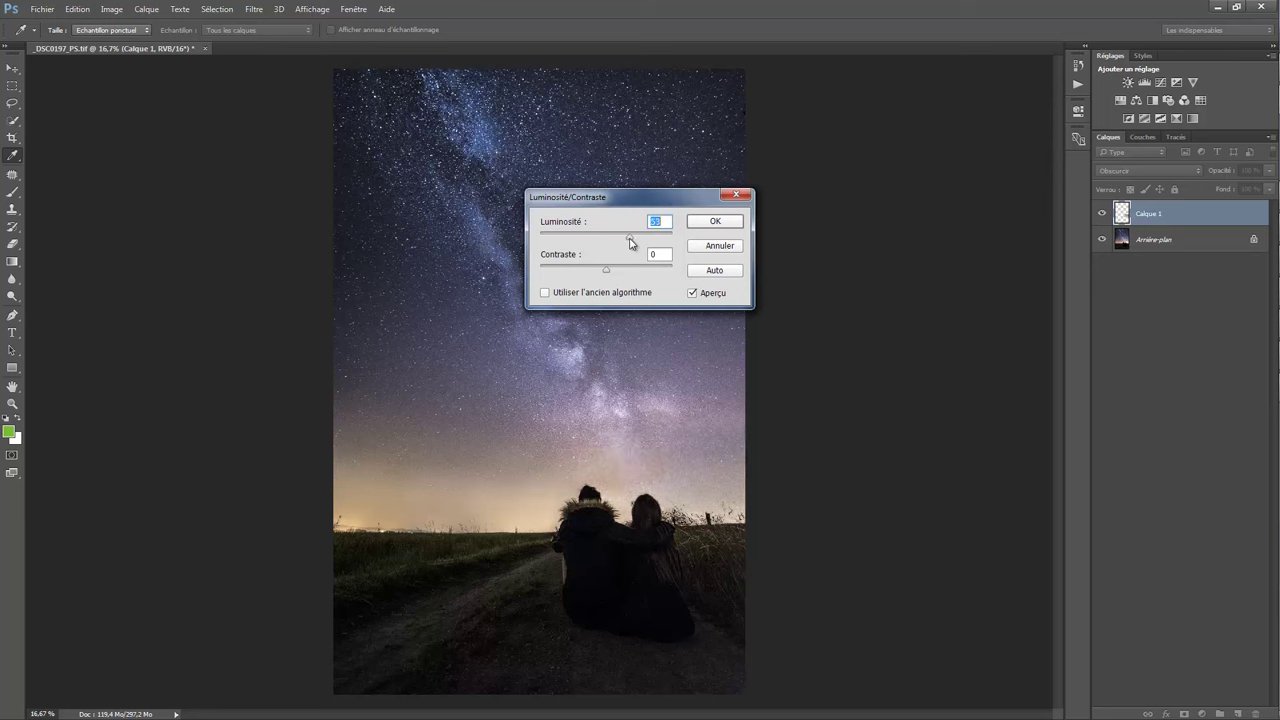
pyautogui.click(731, 221)
pyautogui.press('v')
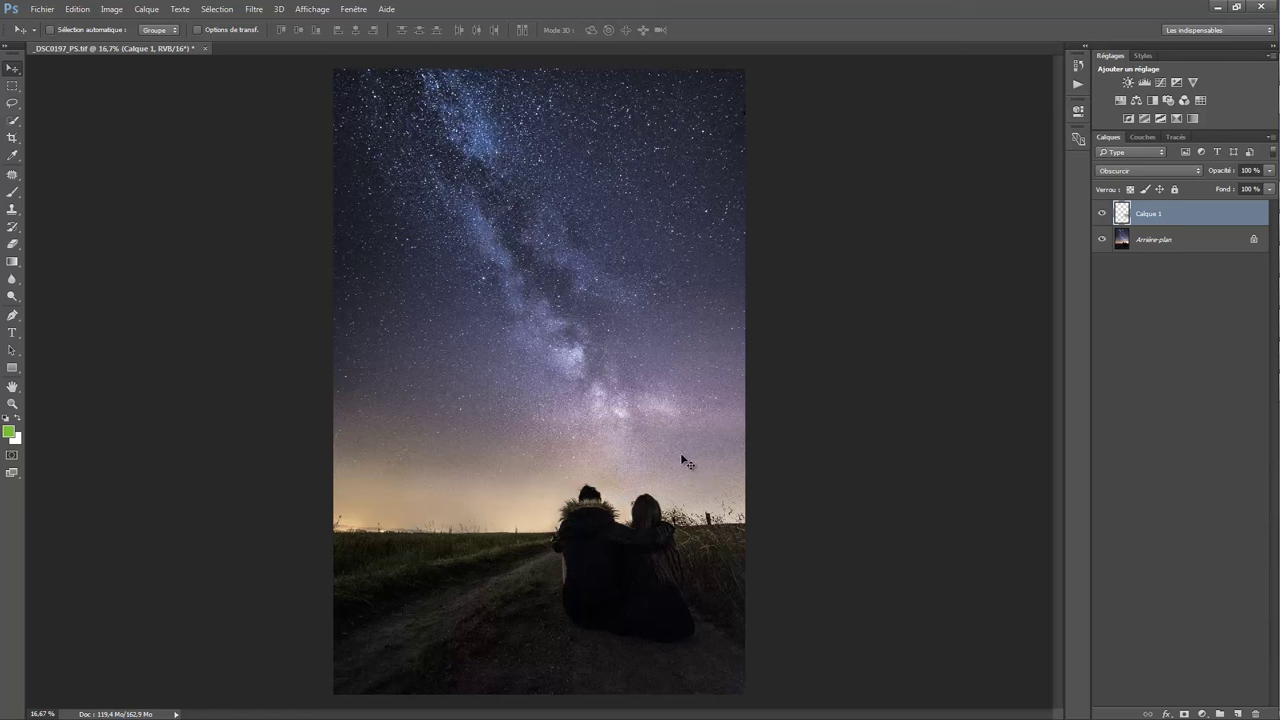
# Nudge the Calque 1 sky patch into a better position over the former cloud.
pyautogui.moveTo(672, 461); pyautogui.dragTo(667, 478)
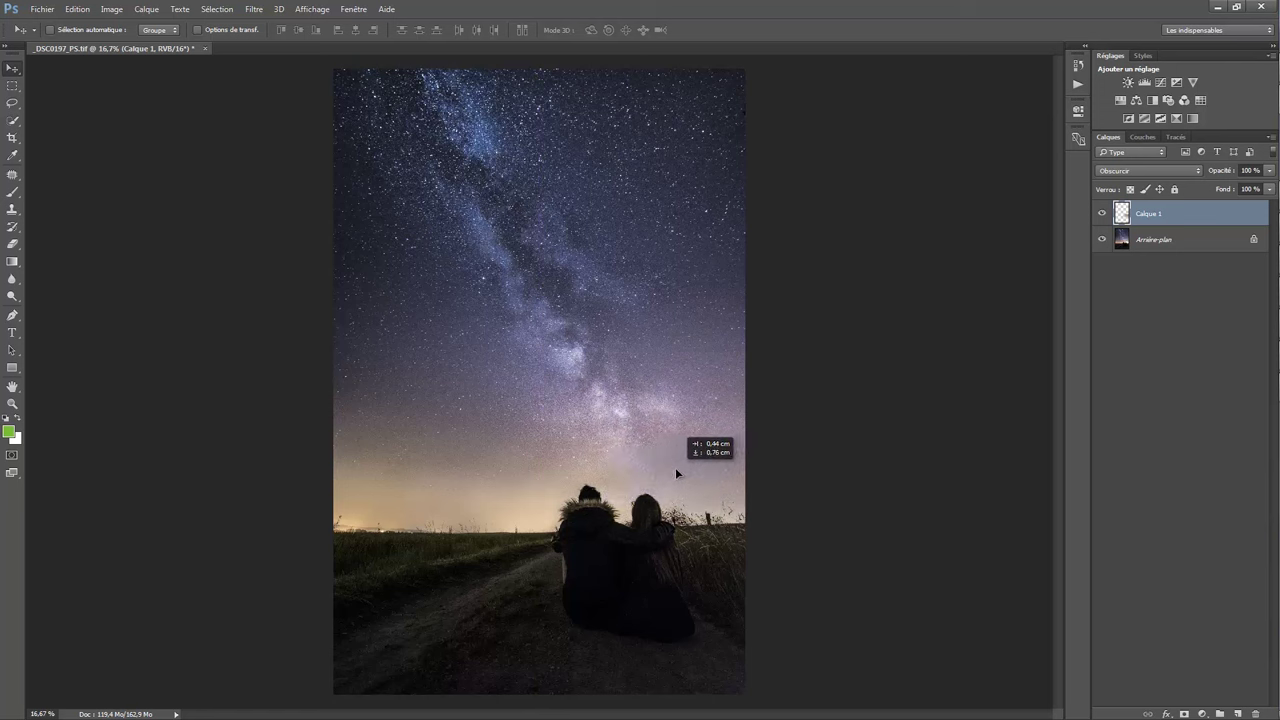
pyautogui.moveTo(668, 481)
pyautogui.mouseDown()
pyautogui.moveTo(610, 512)
pyautogui.moveTo(610, 496)
pyautogui.moveTo(647, 482)
pyautogui.moveTo(706, 482)
pyautogui.moveTo(681, 465)
pyautogui.mouseUp()
pyautogui.moveTo(720, 463)
pyautogui.mouseDown()
pyautogui.moveTo(718, 508)
pyautogui.moveTo(704, 467)
pyautogui.mouseUp()
# Brighten Calque 1 by about 14 more with Luminosité/Contraste, then nudge the patch slightly.
pyautogui.click(110, 10)
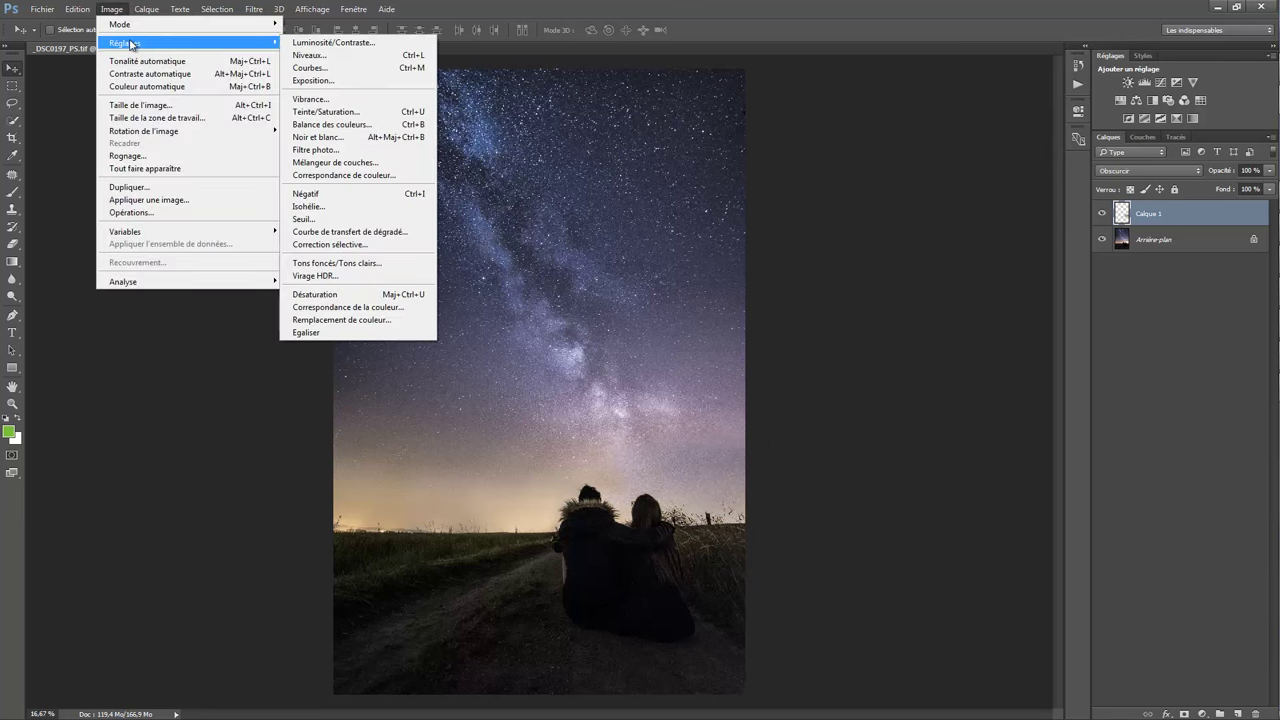
pyautogui.click(325, 44)
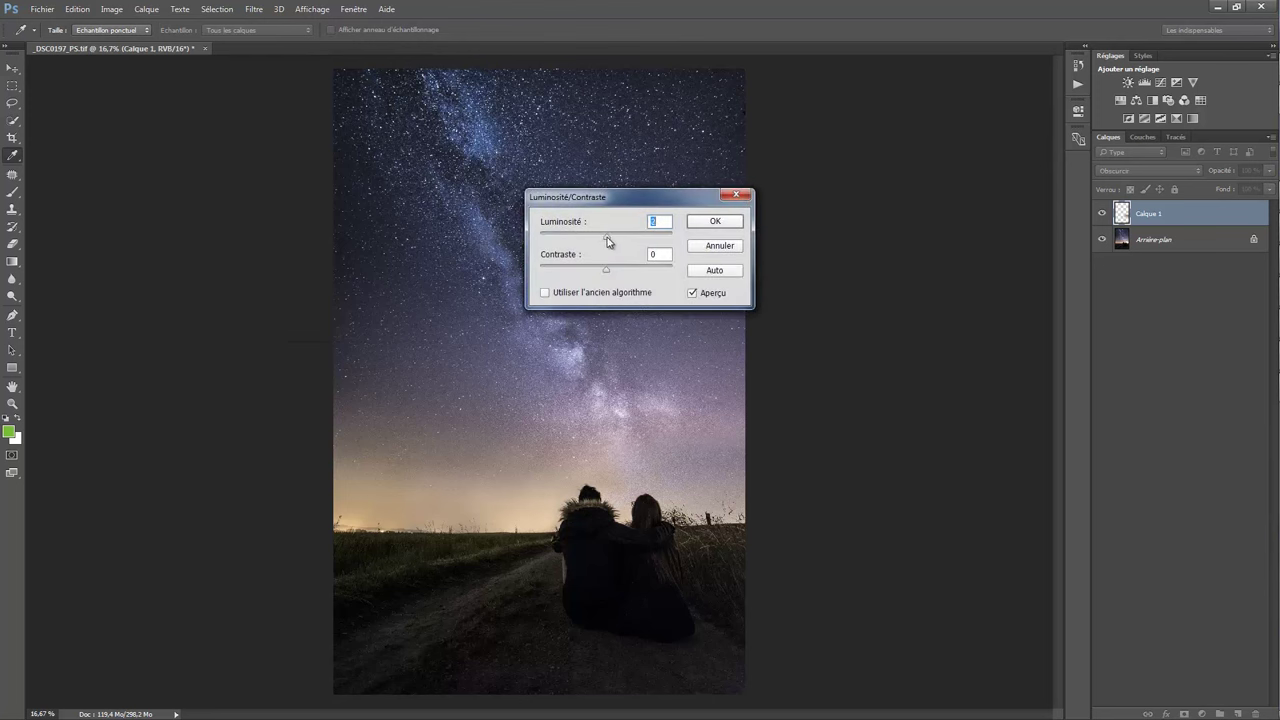
pyautogui.moveTo(605, 240); pyautogui.dragTo(614, 242)
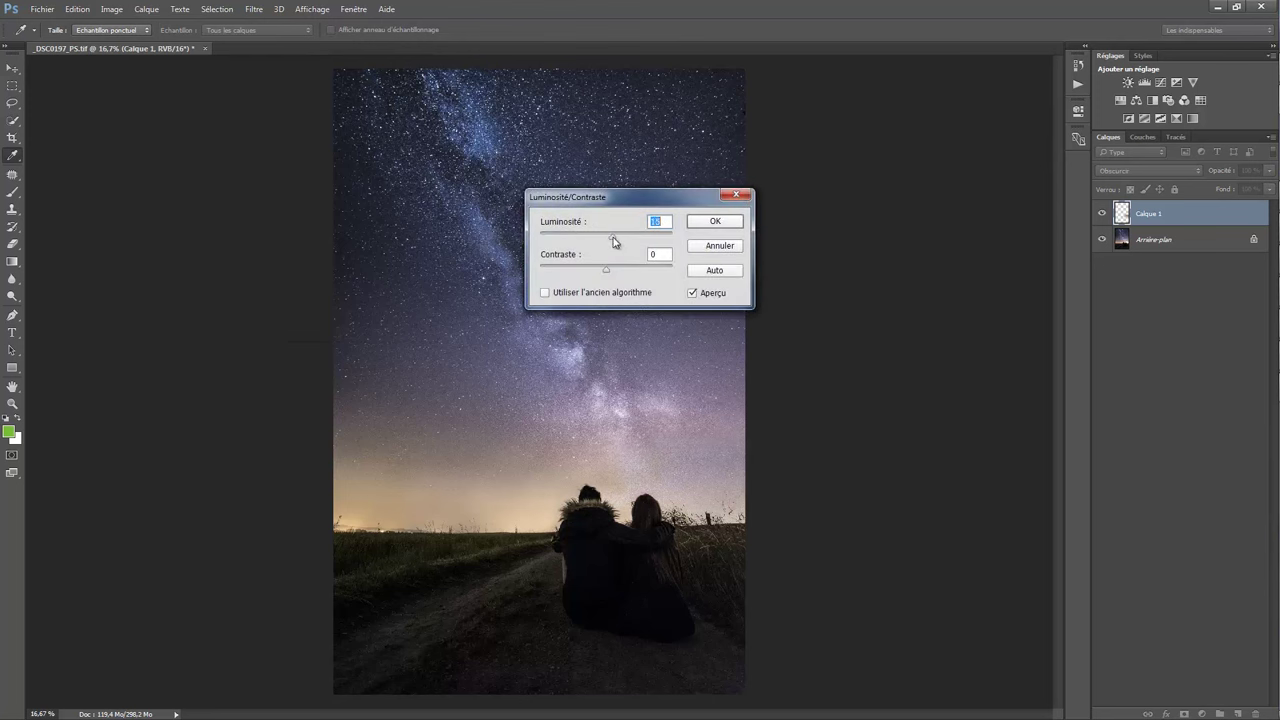
pyautogui.click(715, 221)
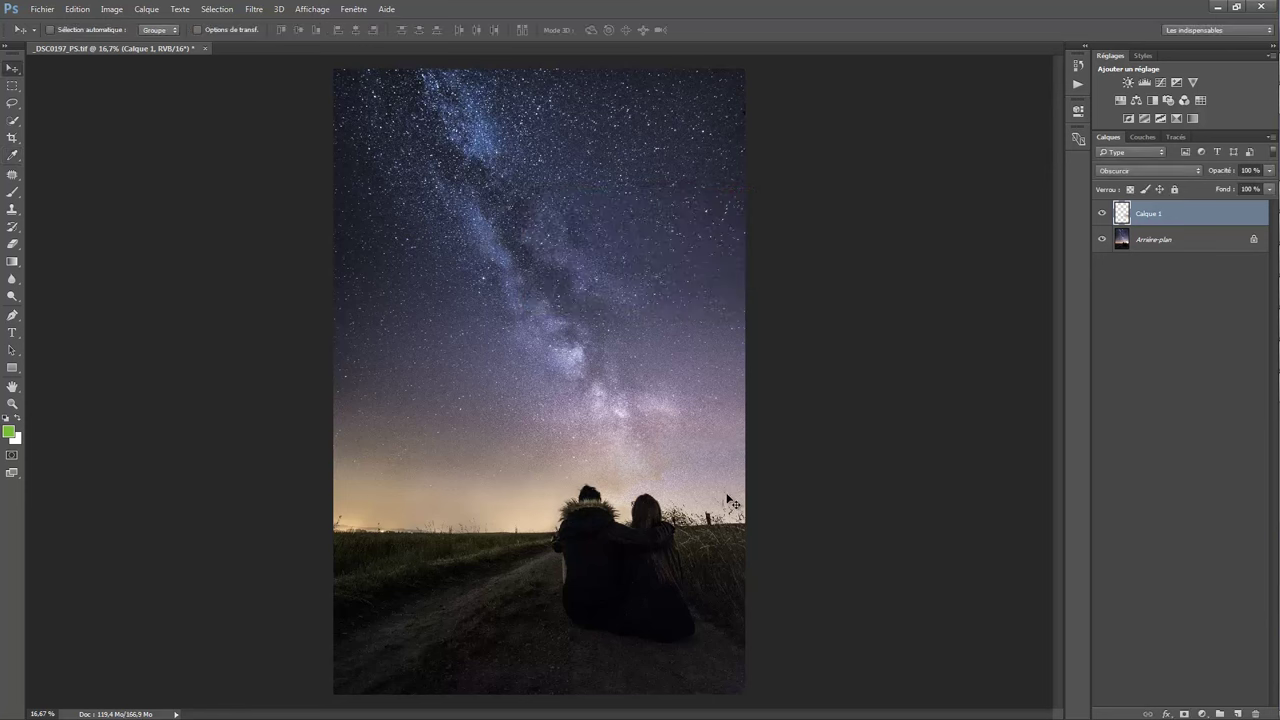
pyautogui.moveTo(714, 472)
pyautogui.mouseDown()
pyautogui.moveTo(693, 465)
pyautogui.moveTo(720, 460)
pyautogui.mouseUp()
# In Colour Balance midtones, set Cyan–Red to +12 and Yellow–Blue to -17 for the sky patch.
pyautogui.click(110, 9)
pyautogui.moveTo(125, 43)
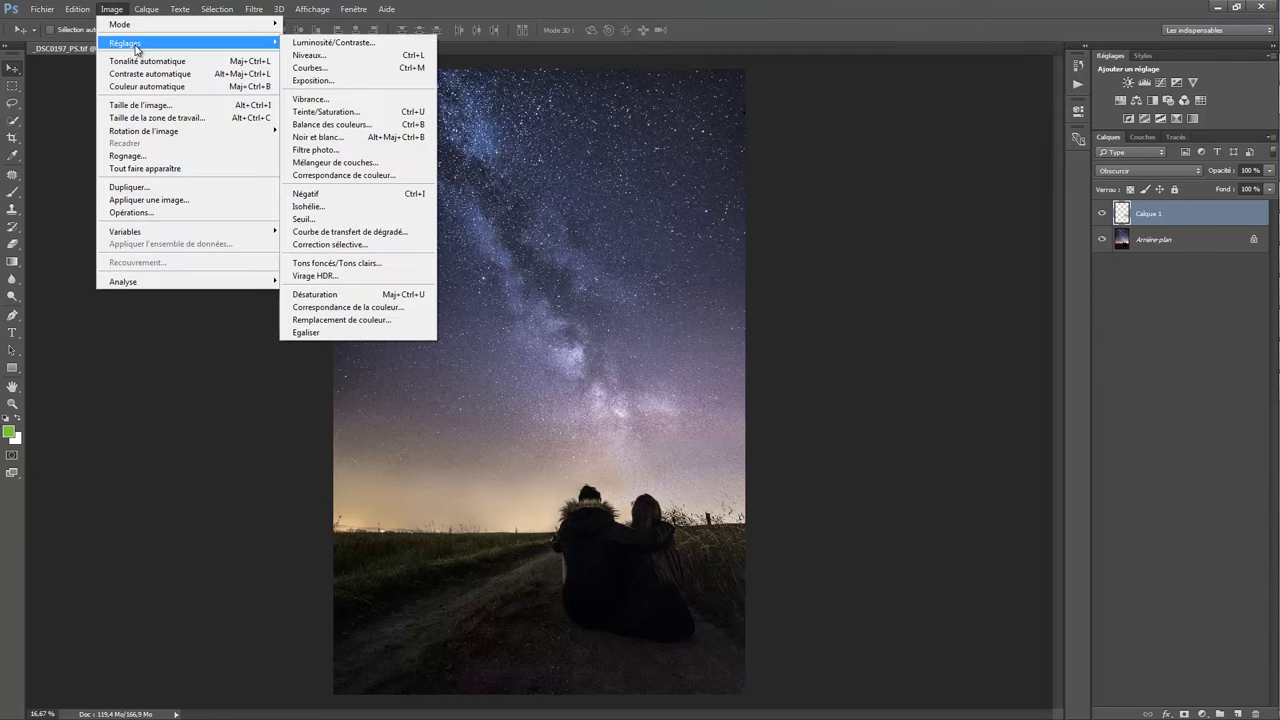
pyautogui.click(318, 124)
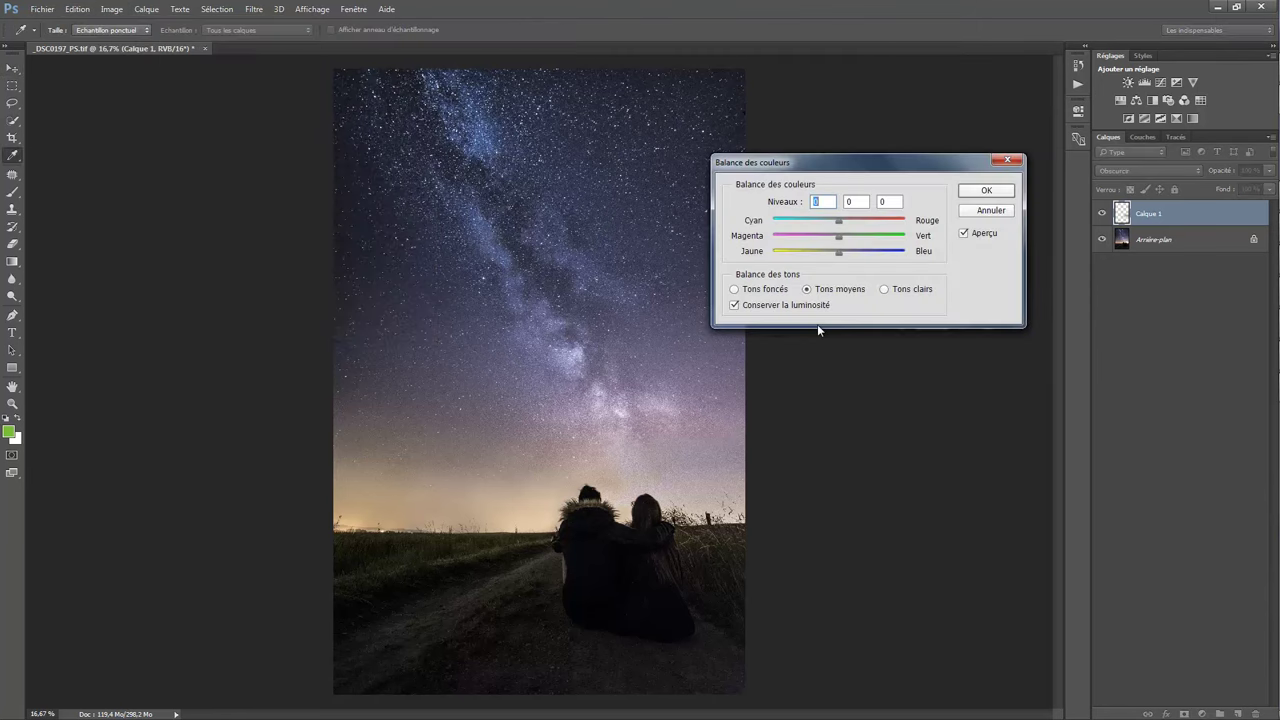
pyautogui.moveTo(838, 251); pyautogui.dragTo(831, 258)
pyautogui.moveTo(827, 257); pyautogui.dragTo(829, 259)
pyautogui.click(828, 258)
pyautogui.moveTo(841, 224); pyautogui.dragTo(848, 224)
pyautogui.click(848, 224)
# Confirm the +12 red / -17 yellow midtone colour balance on the sky patch.
pyautogui.click(980, 192)
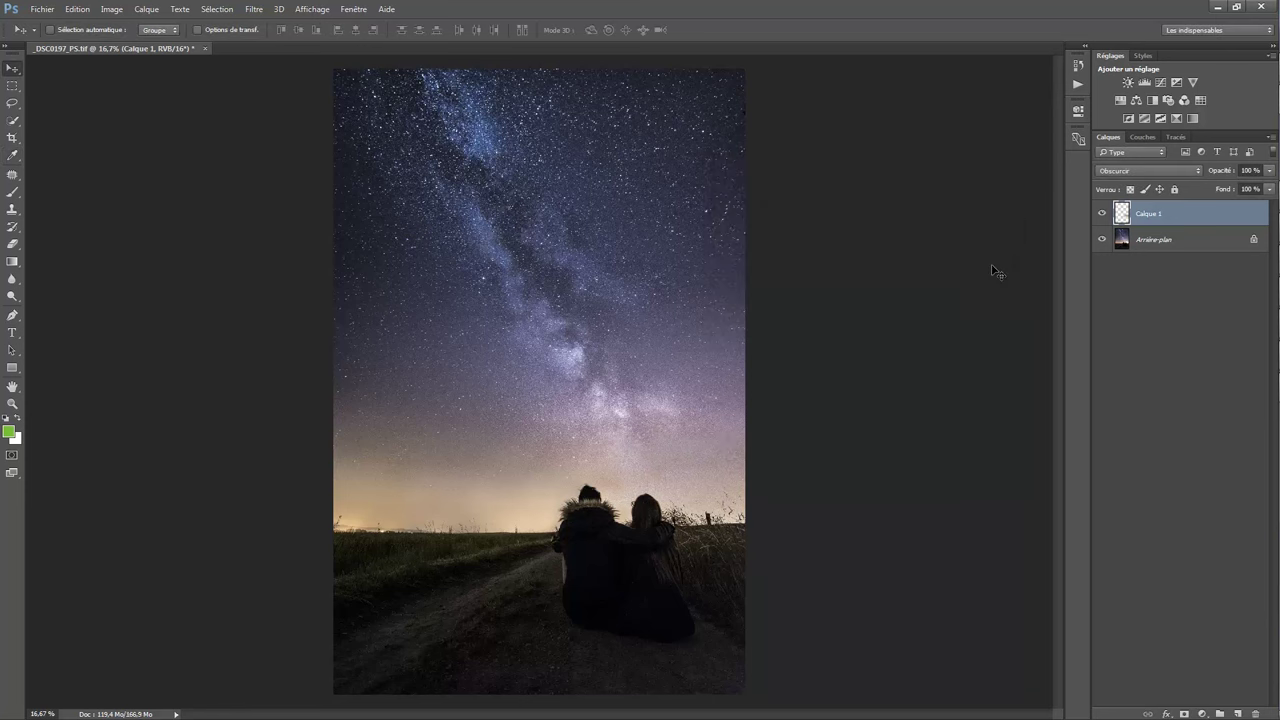